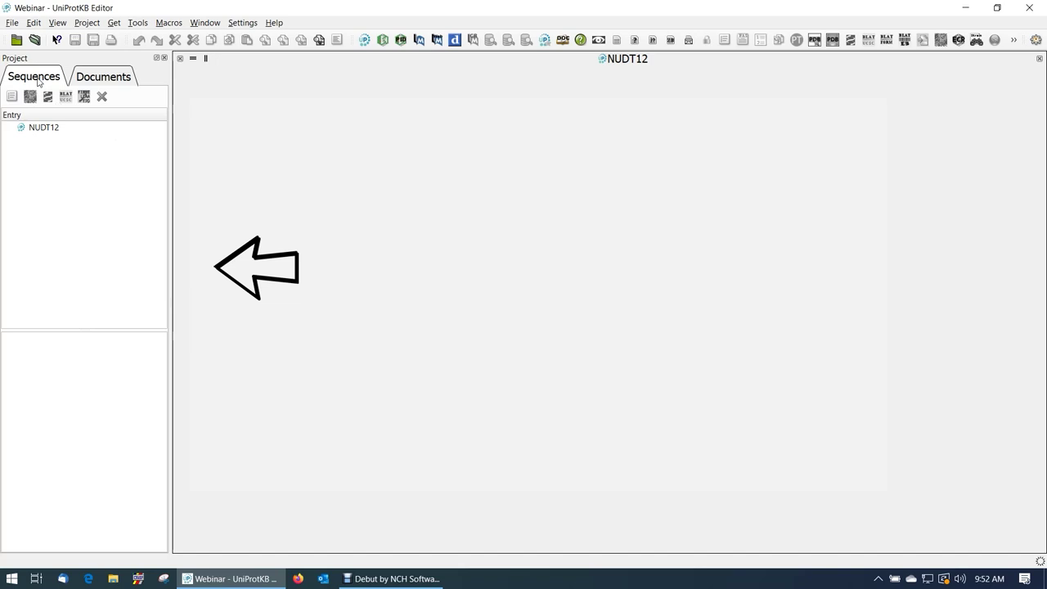
- List the project's documents by type and browse the Get menu's data-retrieval commands
left_click(98, 82)
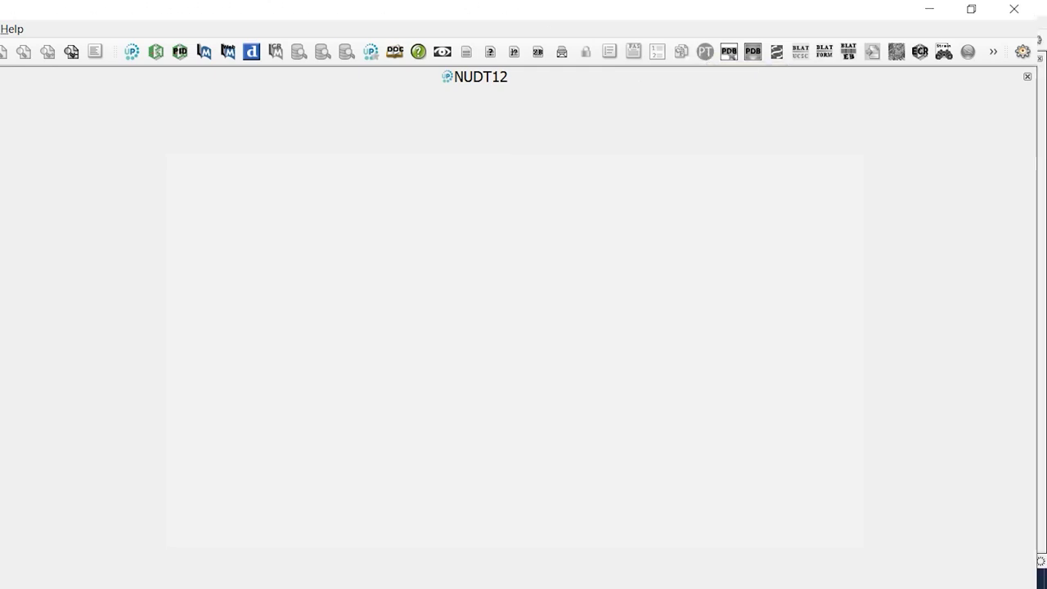
left_click(115, 22)
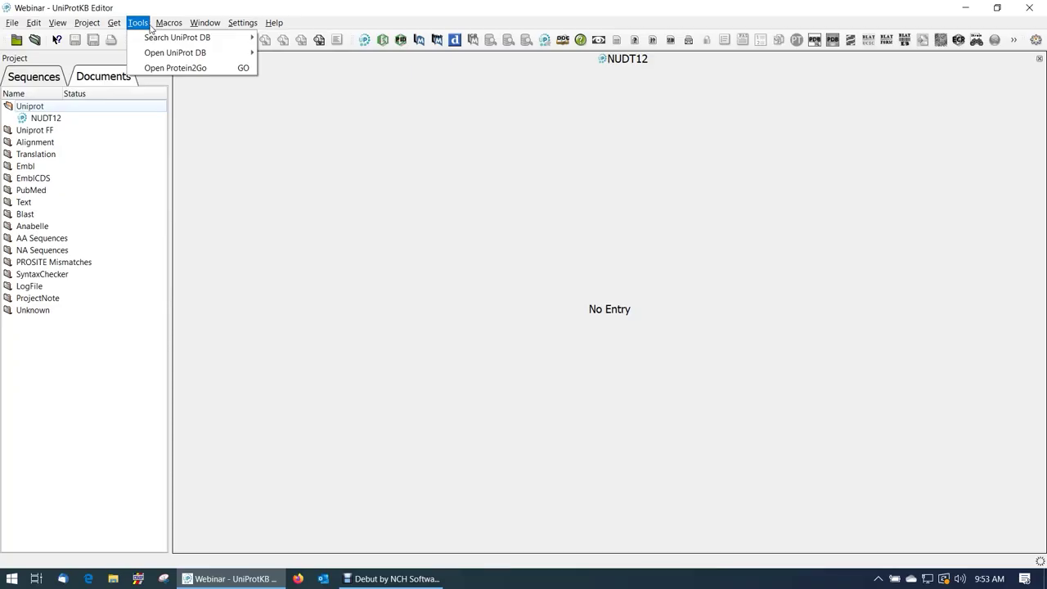
- Search Swiss-Prot for NUDT12 and fetch the five NUD12 ortholog entries, including mouse and macaque
mouse_move(180, 38)
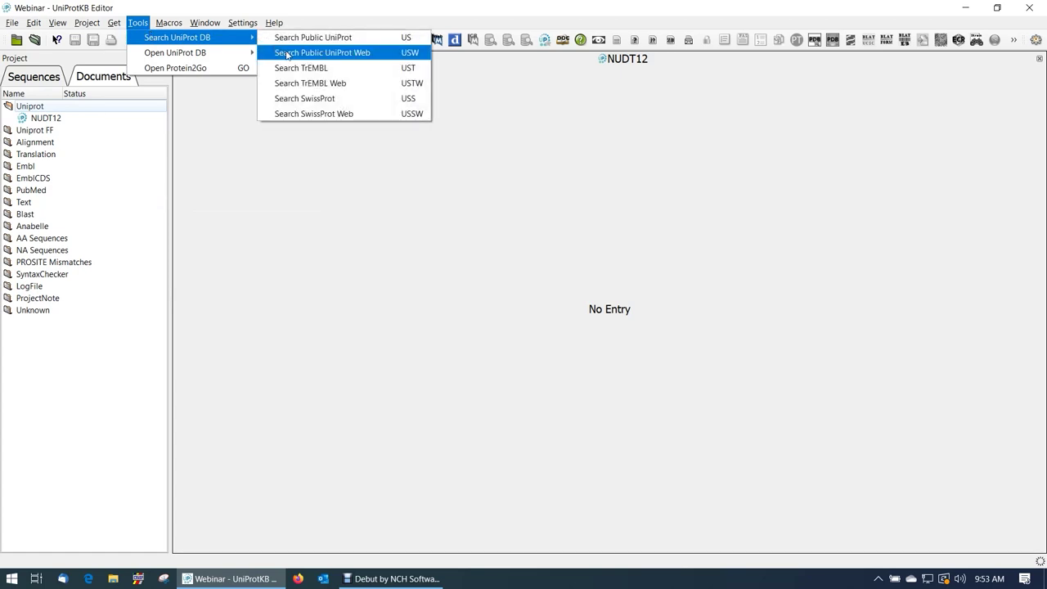
left_click(292, 99)
type("NUDT12")
key("Return")
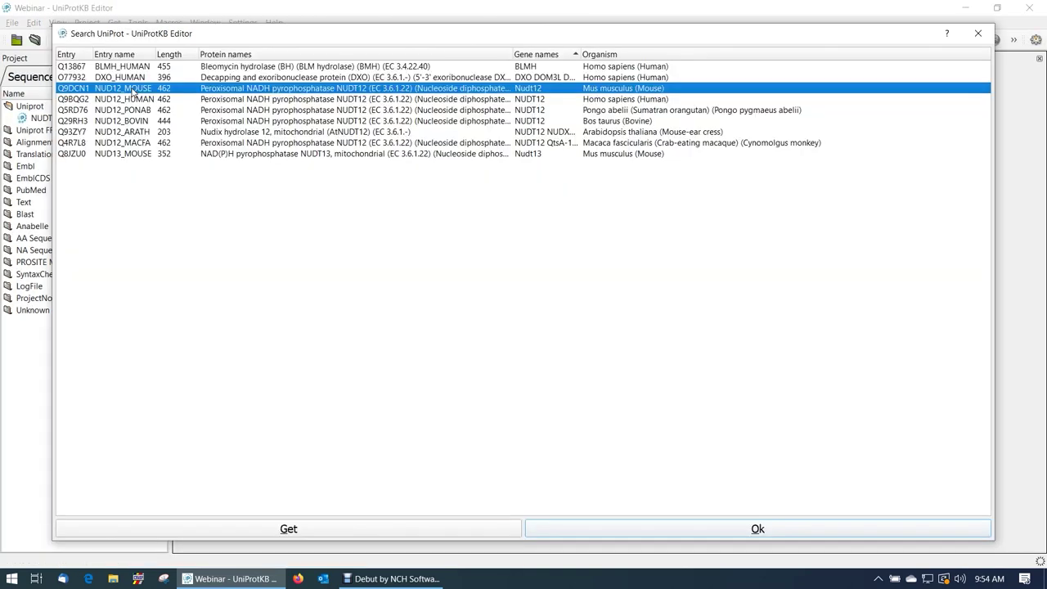
left_click_drag(132, 90, 131, 123)
left_click(130, 143, "ctrl")
left_click(288, 528)
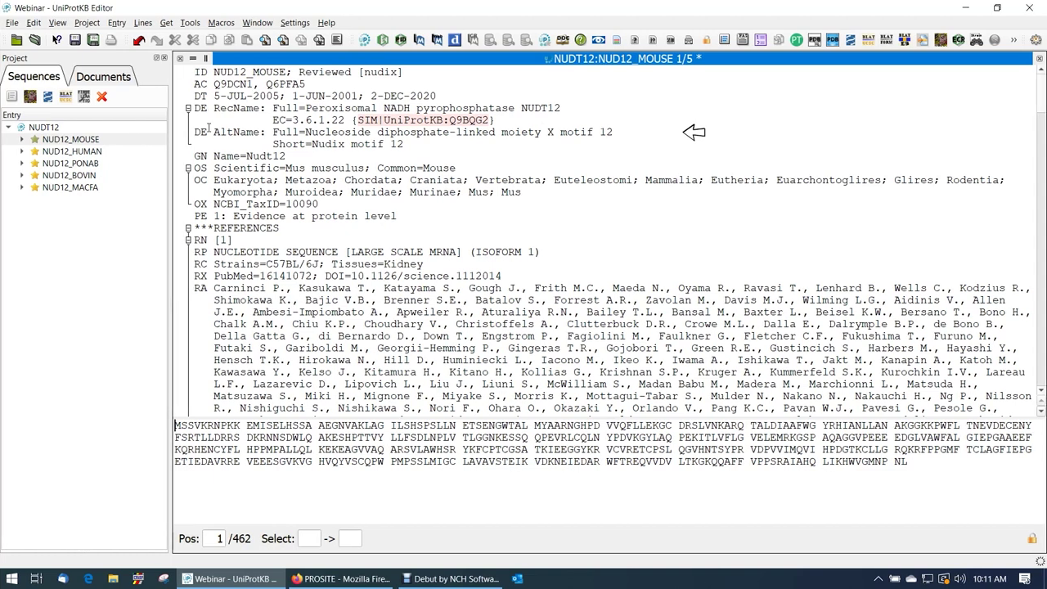
scroll(297, 156, "down", 15)
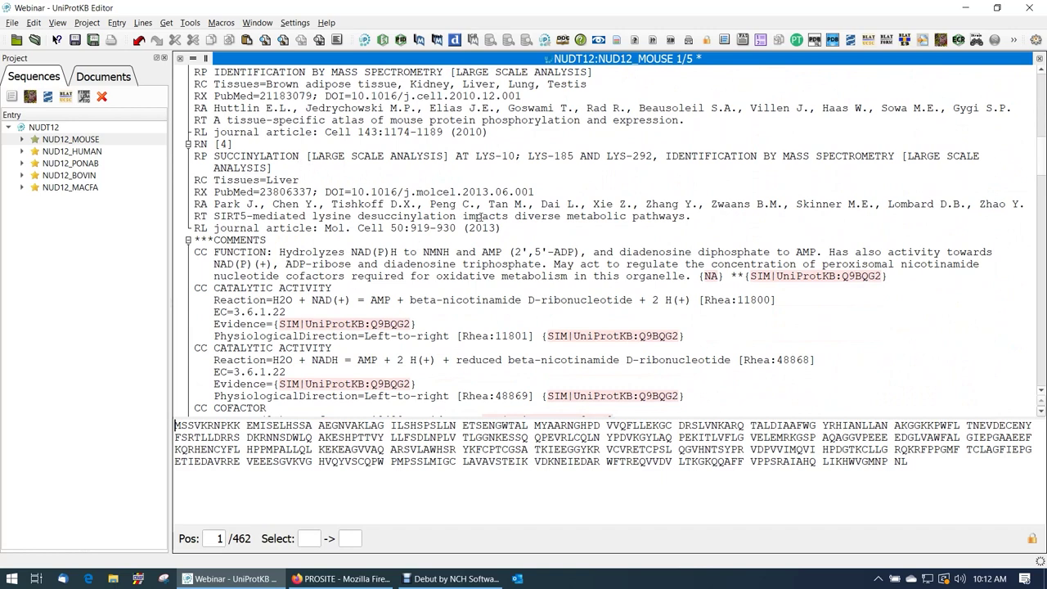
left_click_drag(500, 228, 412, 216)
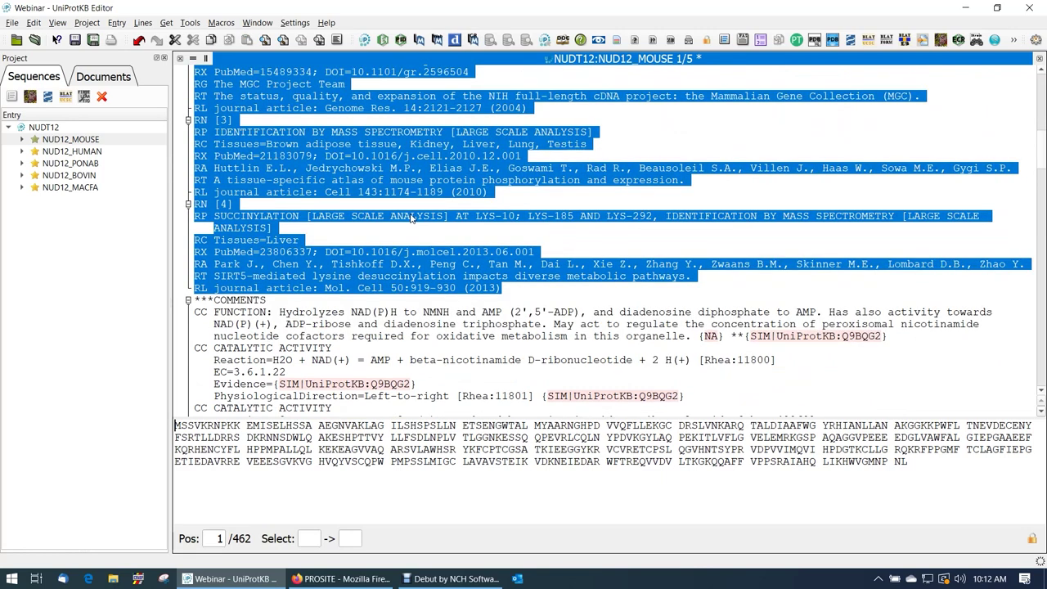
scroll(412, 216, "down", 3)
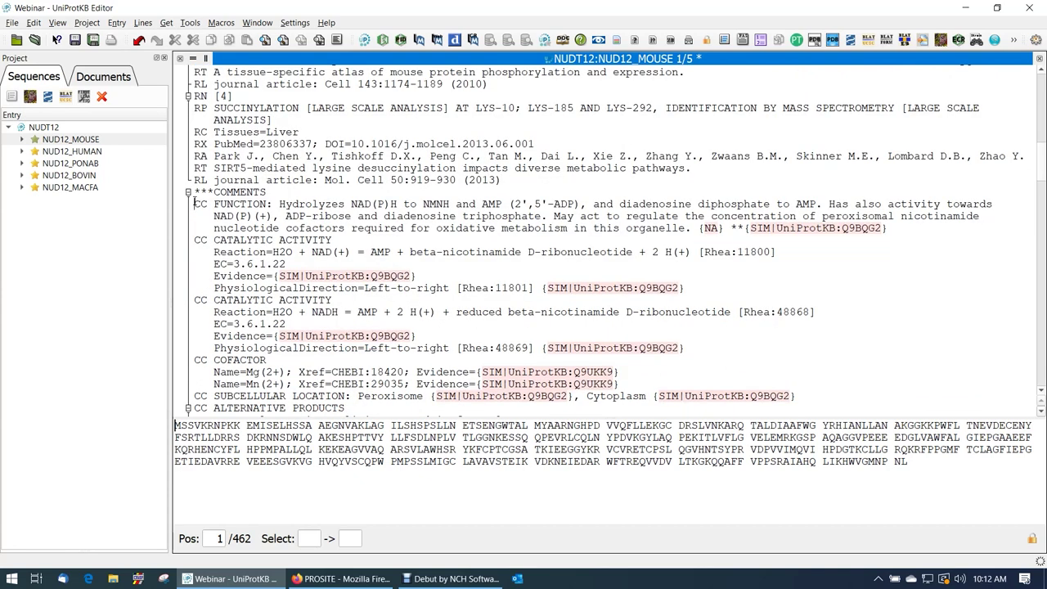
left_click_drag(194, 203, 807, 396)
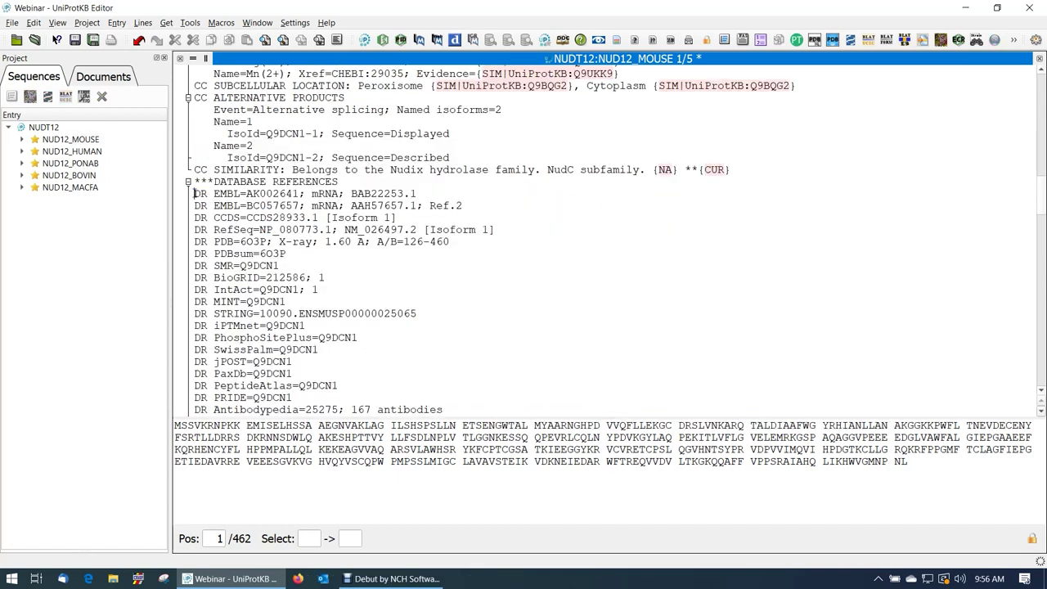
left_click_drag(195, 194, 353, 282)
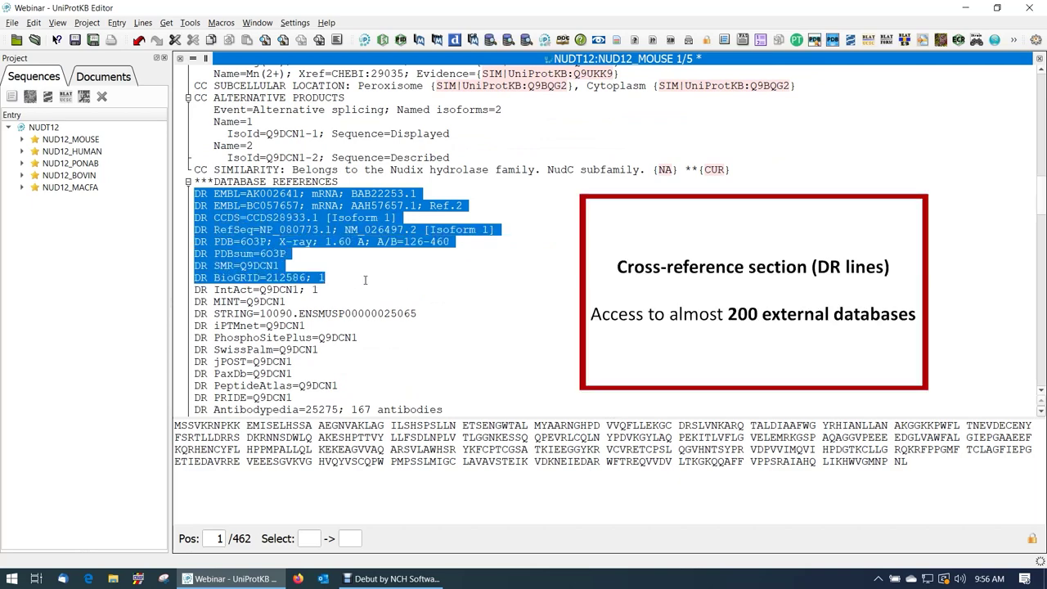
left_click(365, 279)
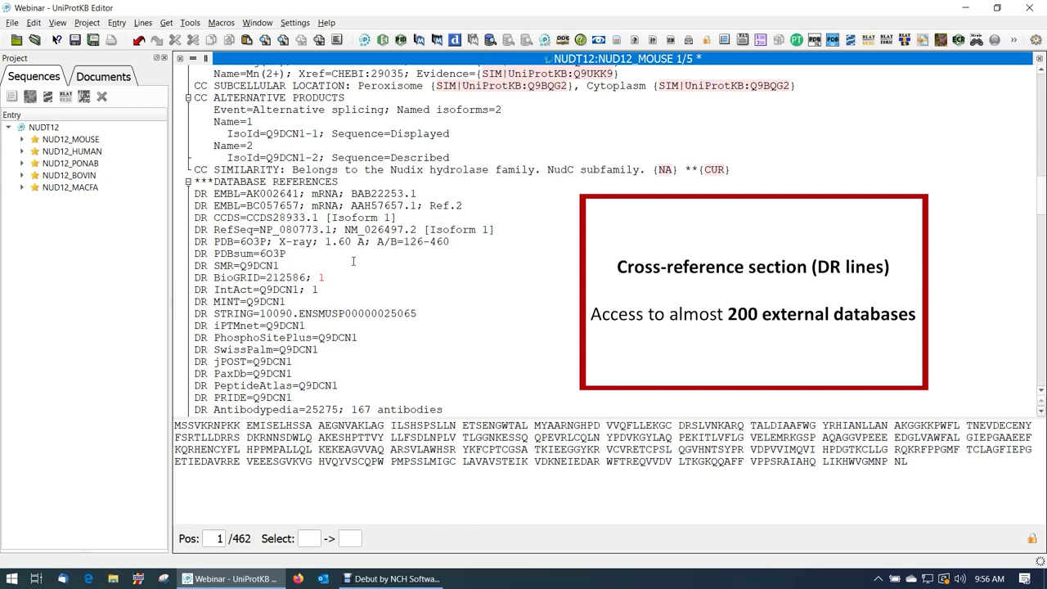
scroll(349, 256, "down", 3)
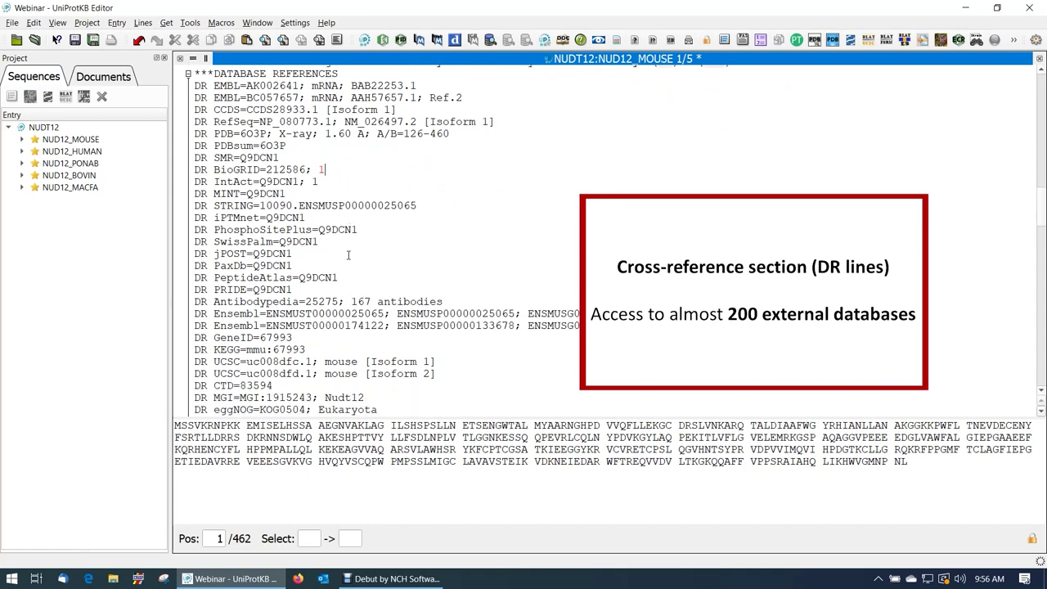
scroll(349, 256, "down", 1)
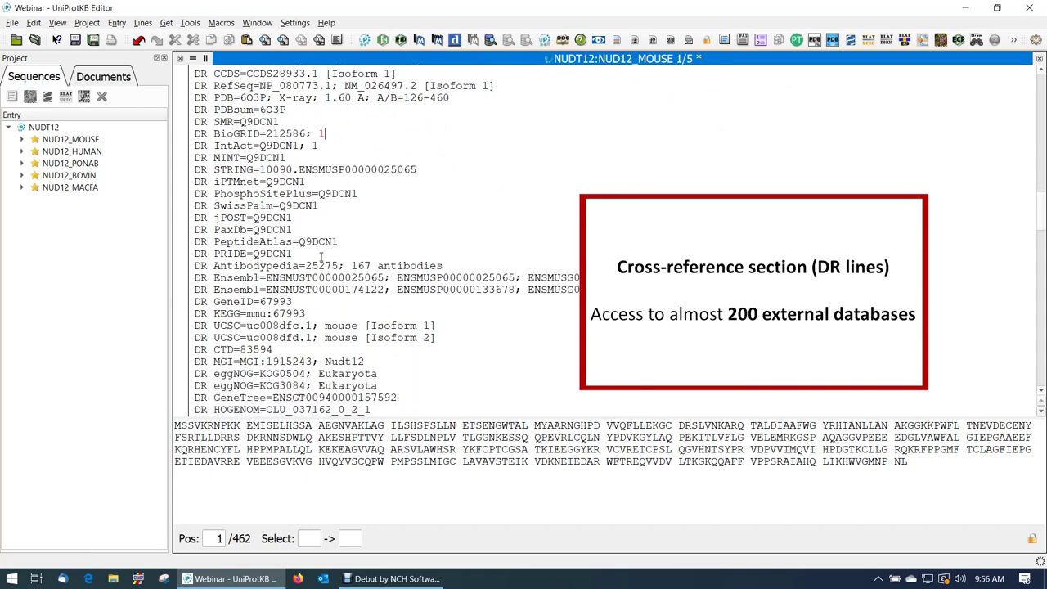
scroll(323, 256, "down", 1)
scroll(322, 256, "down", 3)
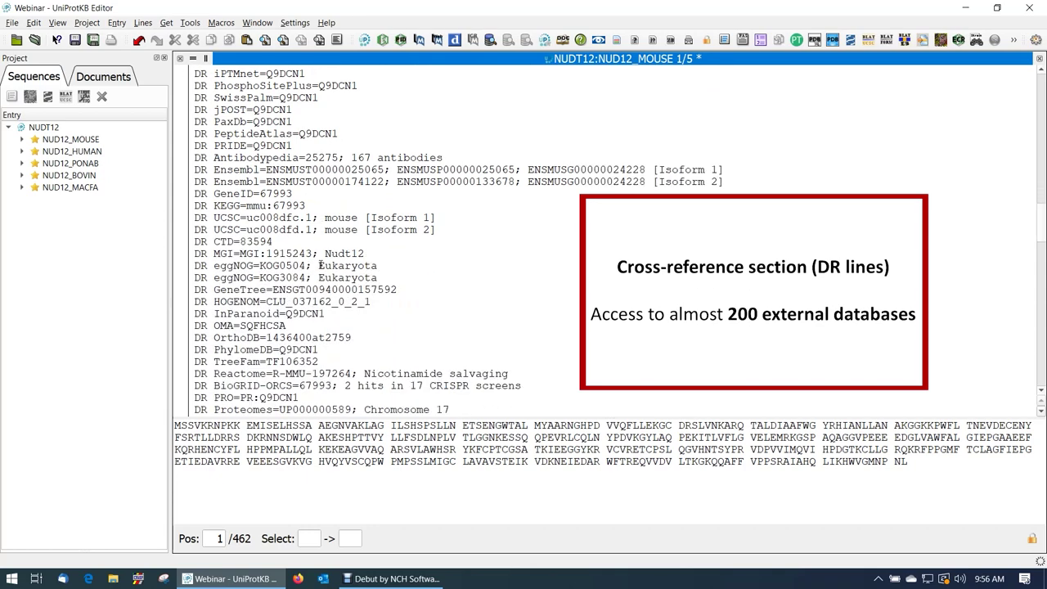
scroll(320, 265, "down", 2)
scroll(320, 266, "down", 1)
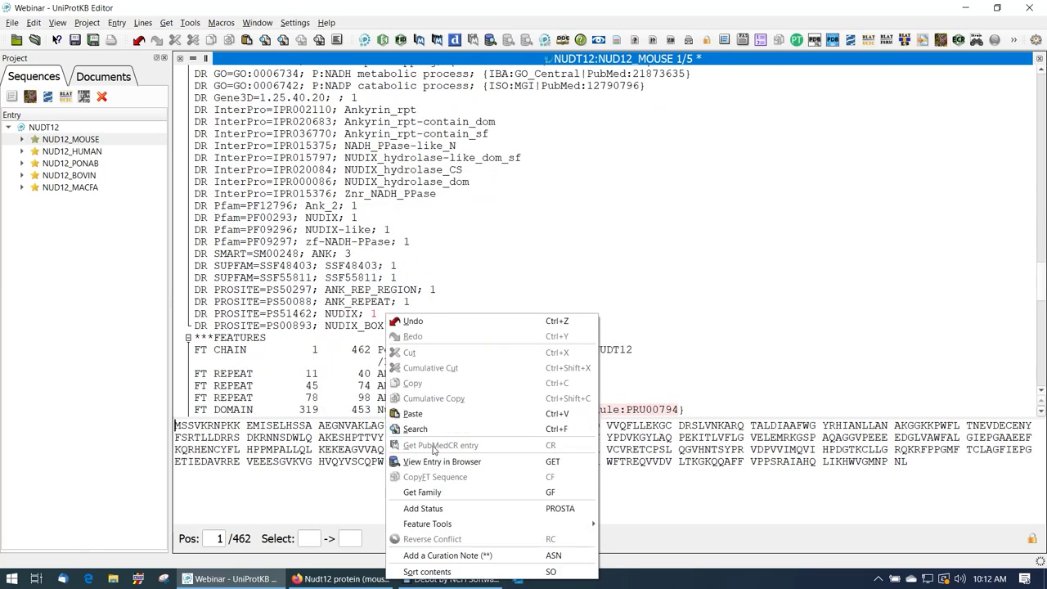
left_click(435, 464)
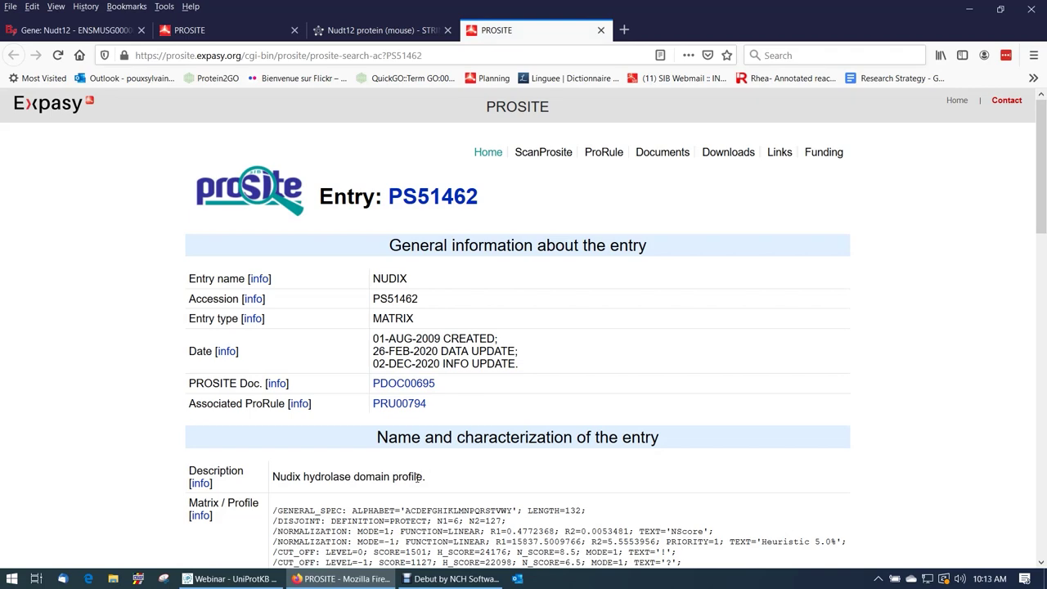
left_click(269, 580)
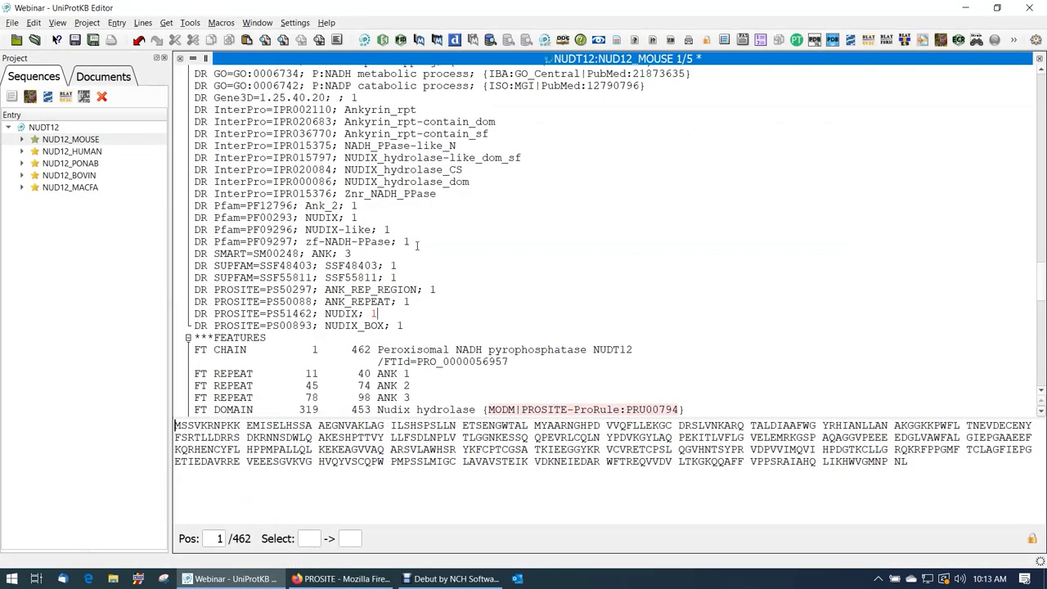
scroll(424, 254, "down", 7)
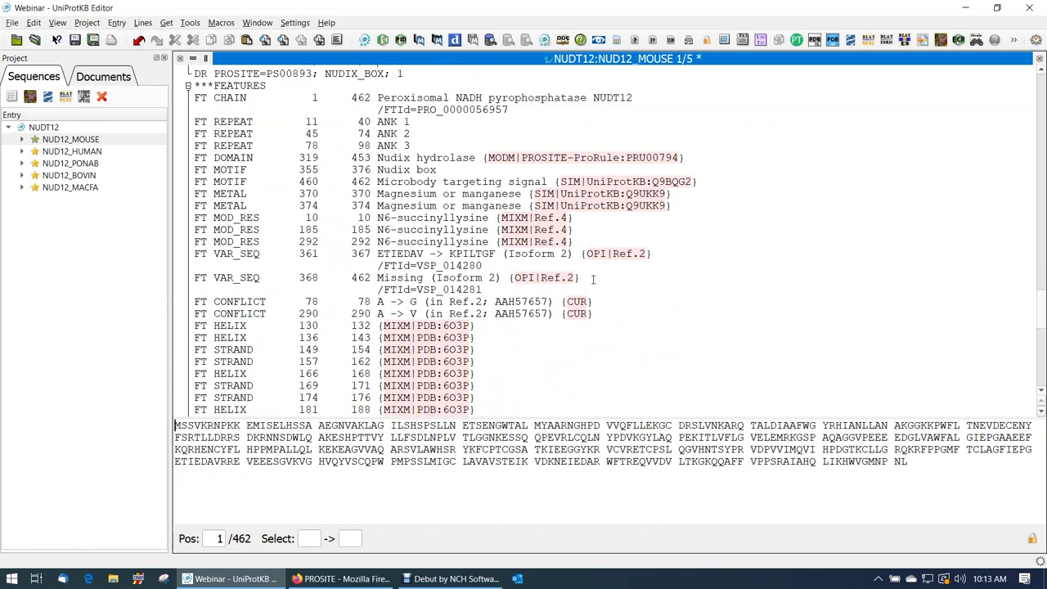
left_click_drag(590, 279, 184, 100)
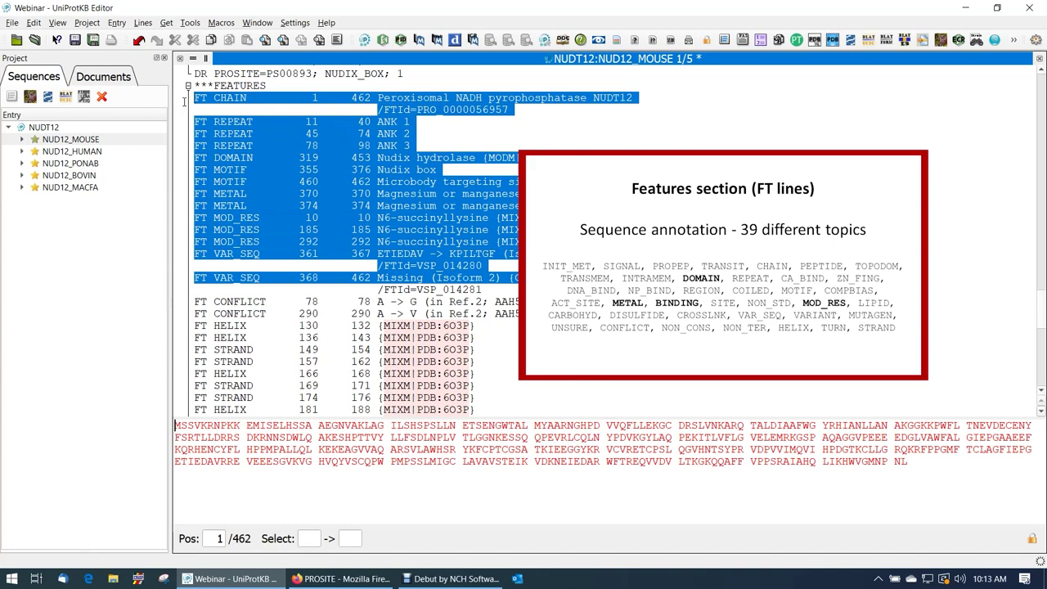
left_click_drag(910, 461, 158, 426)
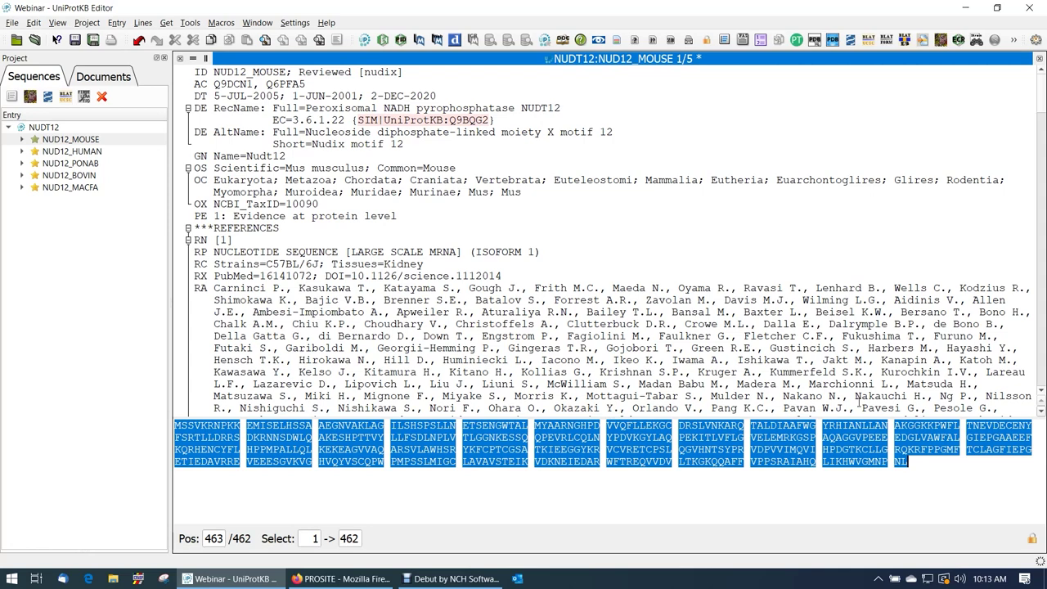
scroll(828, 322, "down", 10)
left_click_drag(397, 144, 181, 144)
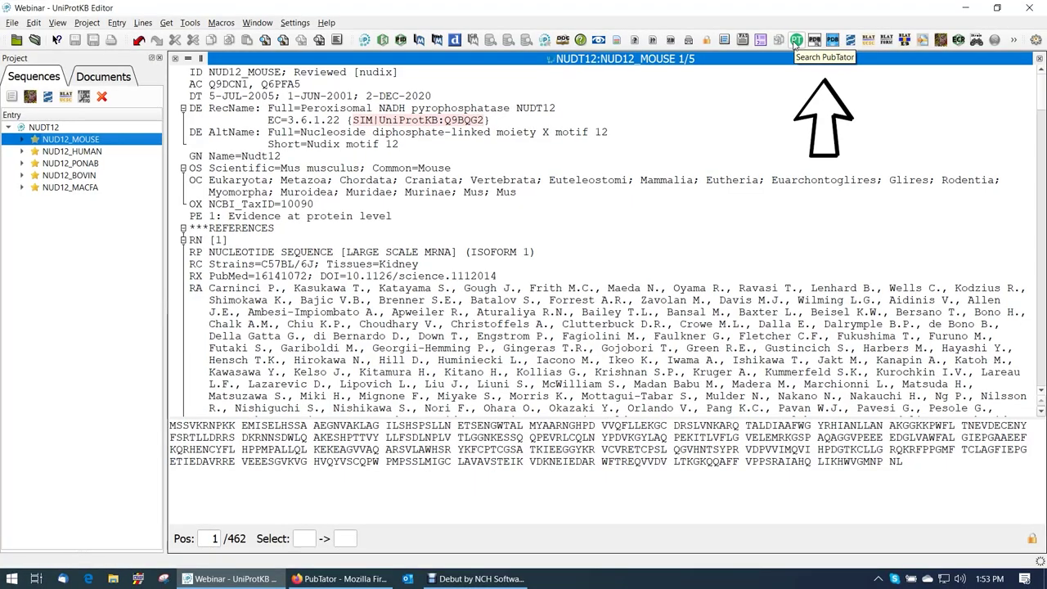
- Run a PubTator literature search for Nudt12, listing 14 papers in Firefox
left_click(796, 40)
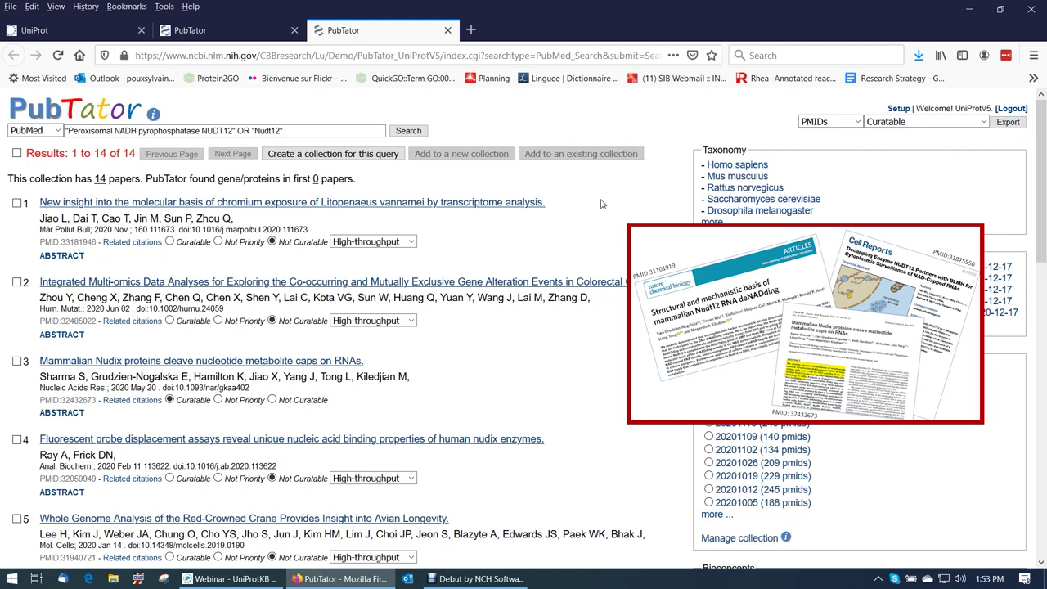
- Tick PubTator results 3 and 6, then open PMID 31101919's annotated abstract
left_click(17, 362)
scroll(16, 365, "down", 2)
scroll(16, 364, "down", 3)
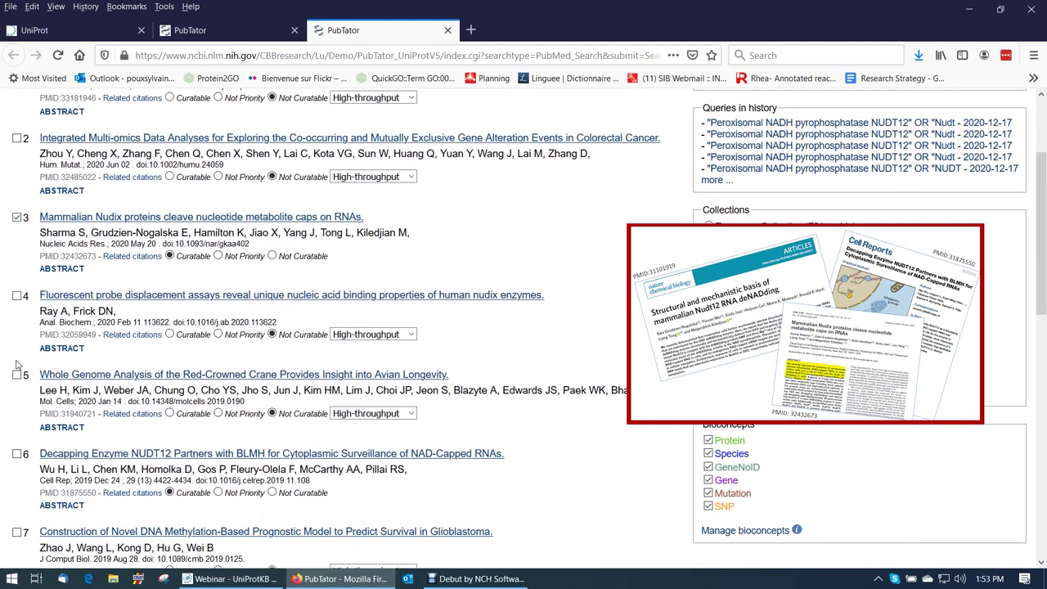
left_click(17, 454)
scroll(13, 427, "down", 6)
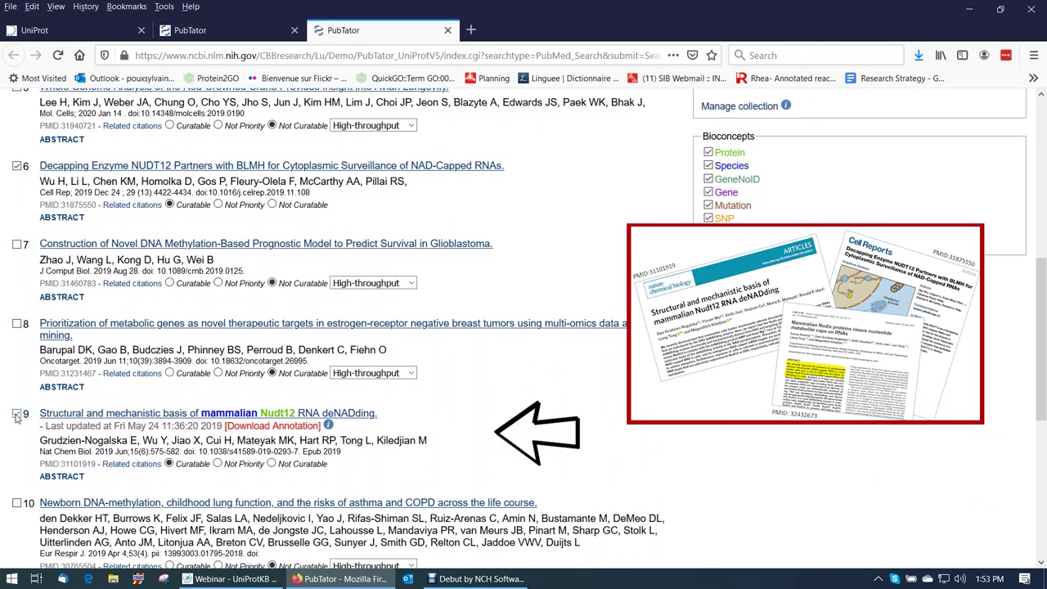
right_click(72, 418)
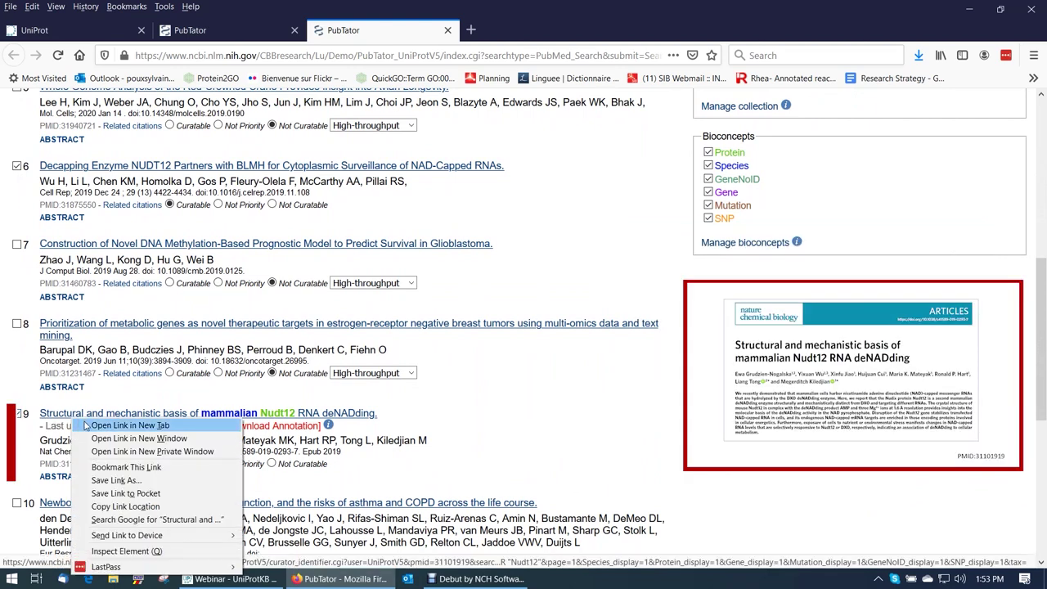
key("Escape")
left_click(70, 418)
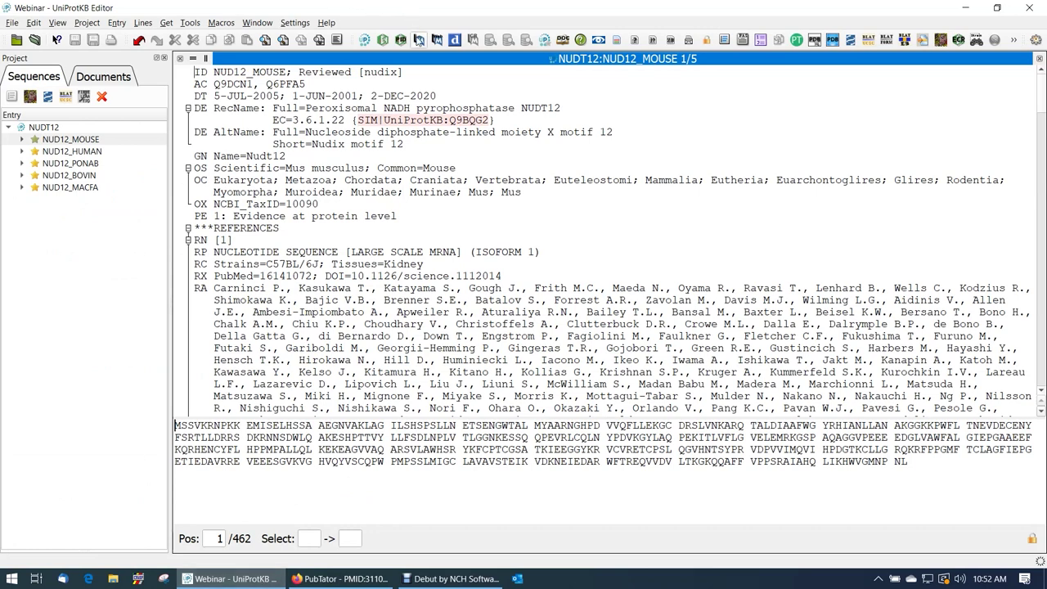
- Enter PubMed ID 31101919 in the PubMed import prompt
left_click(419, 40)
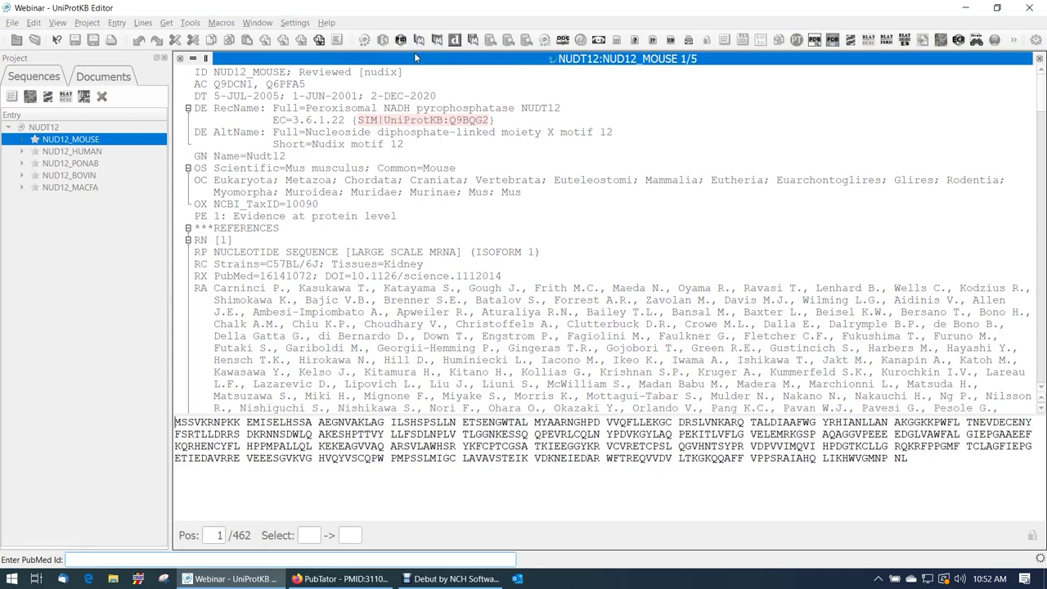
type("31101")
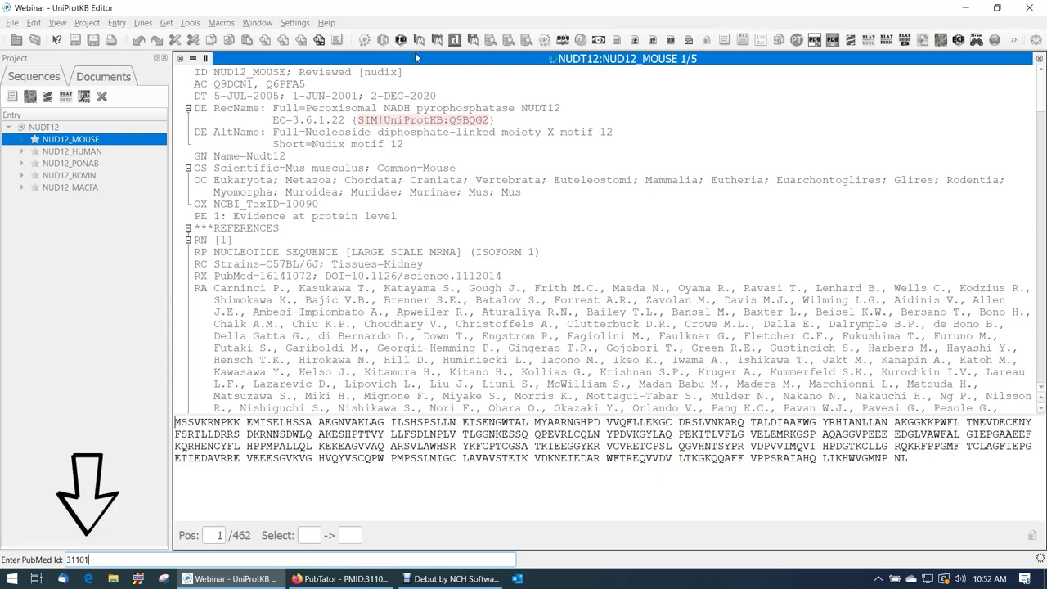
type("919")
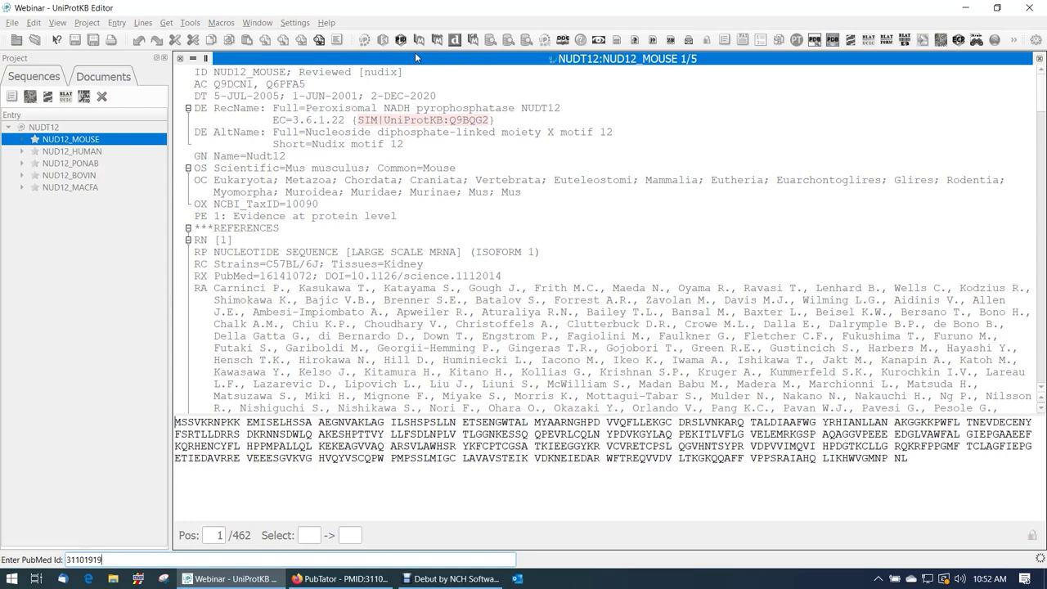
- Import PubMed 31101919 and paste its RX–RL lines above ***COMMENTS as reference RN [5]
key("Return")
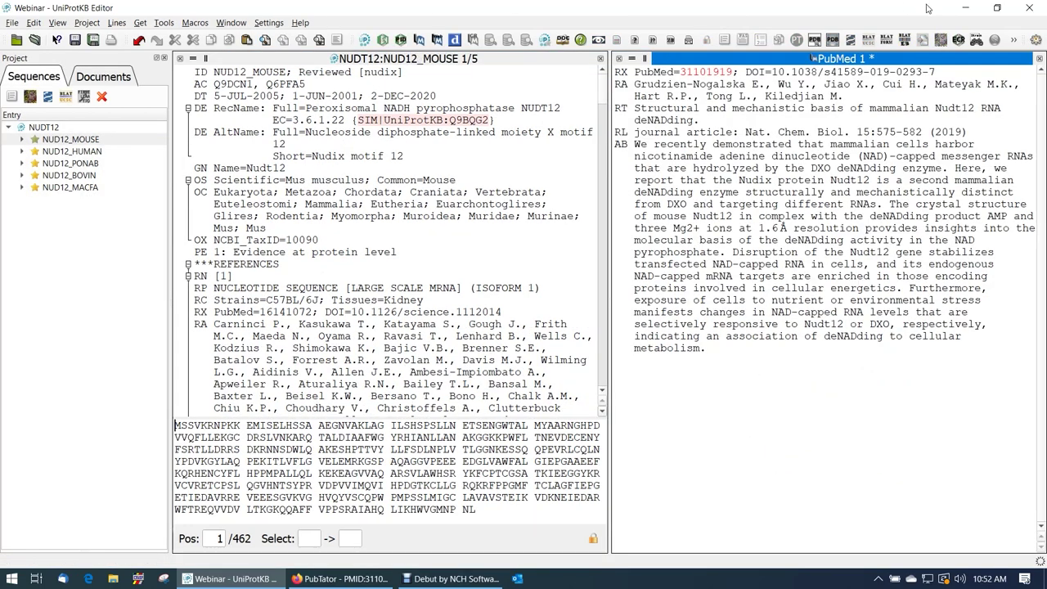
left_click_drag(974, 131, 591, 75)
key("ctrl+c")
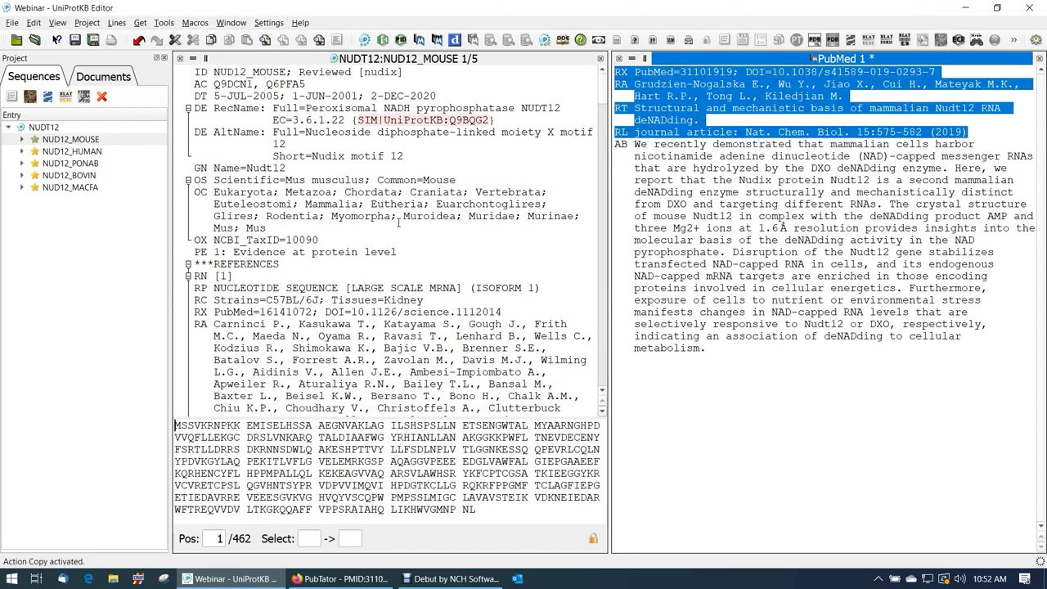
left_click(353, 256)
scroll(353, 256, "down", 15)
scroll(353, 256, "down", 7)
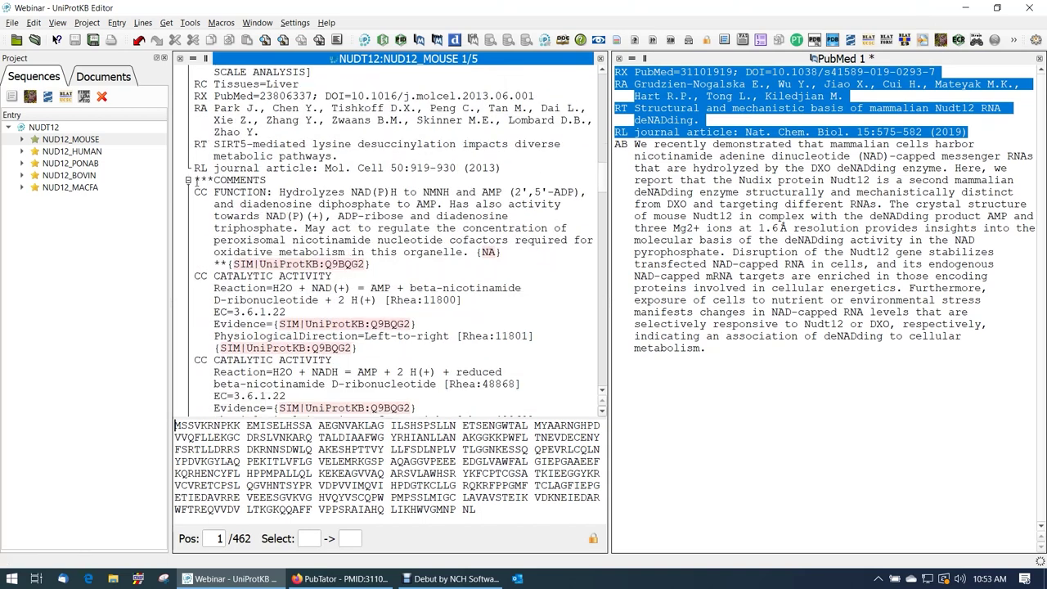
left_click(195, 180)
key("ctrl+v")
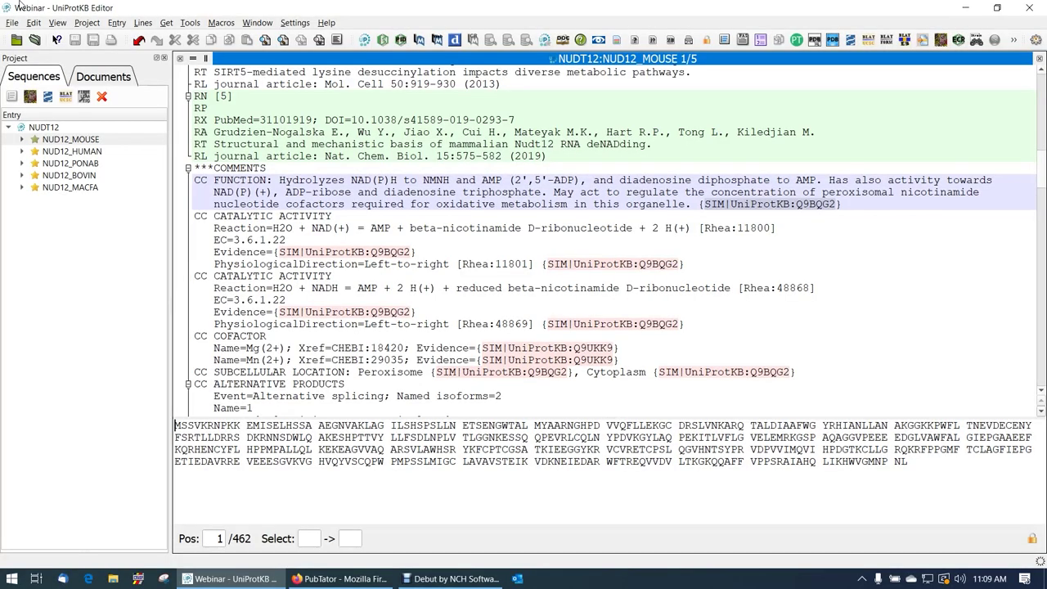
- Paste the mRNA decapping text at the start of CC FUNCTION with {EXP|Ref.5} evidence
left_click(276, 180)
key("ctrl+v")
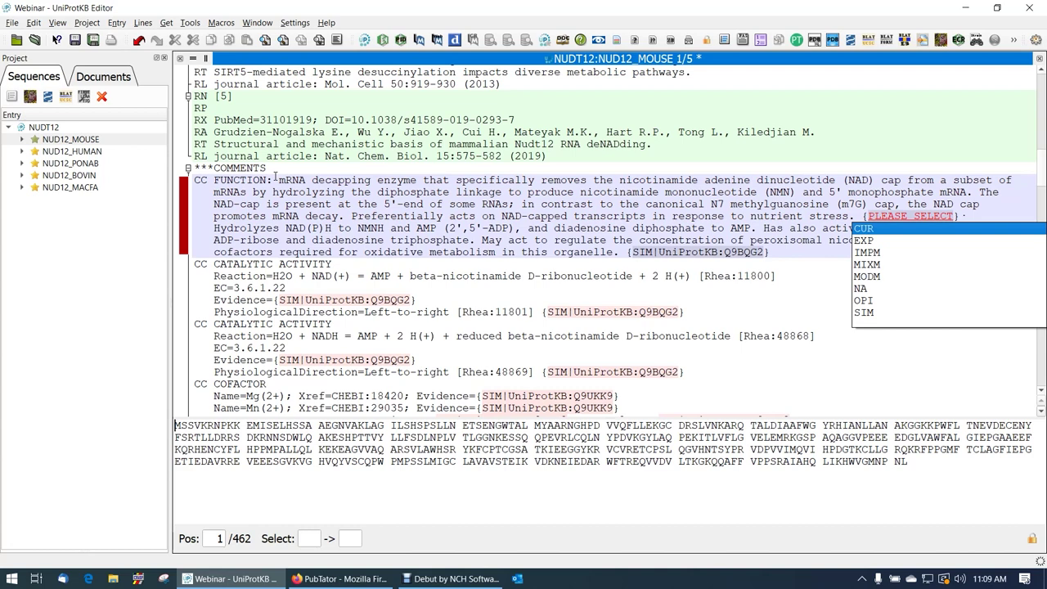
key("Down")
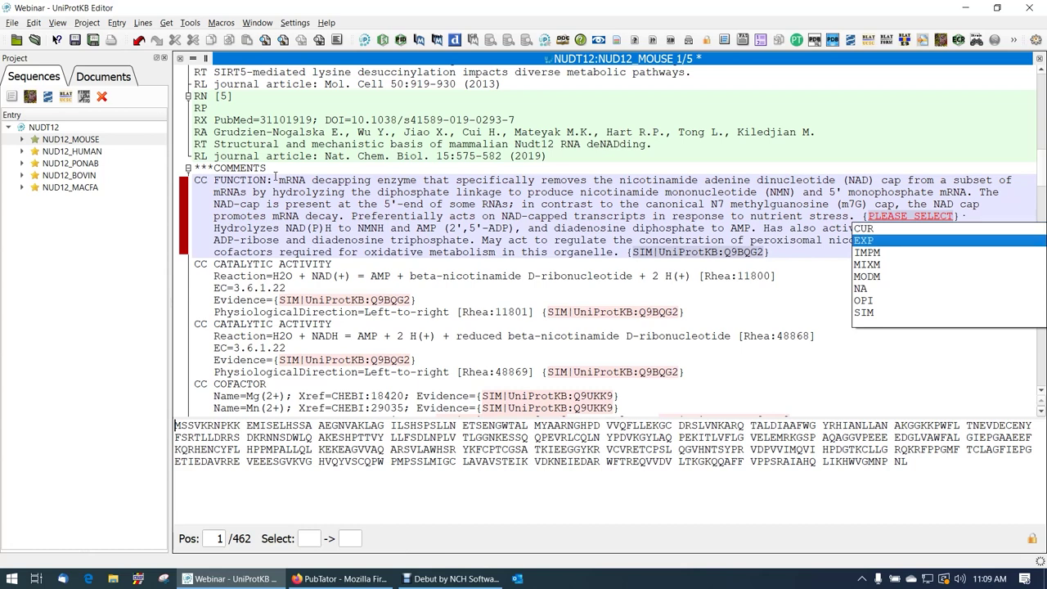
key("Return")
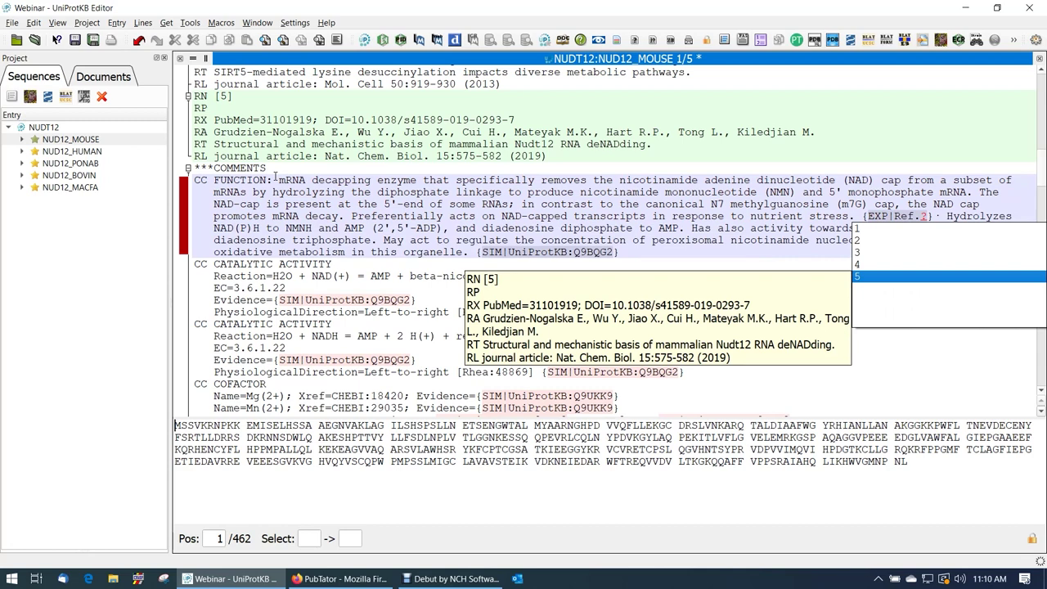
key("Return")
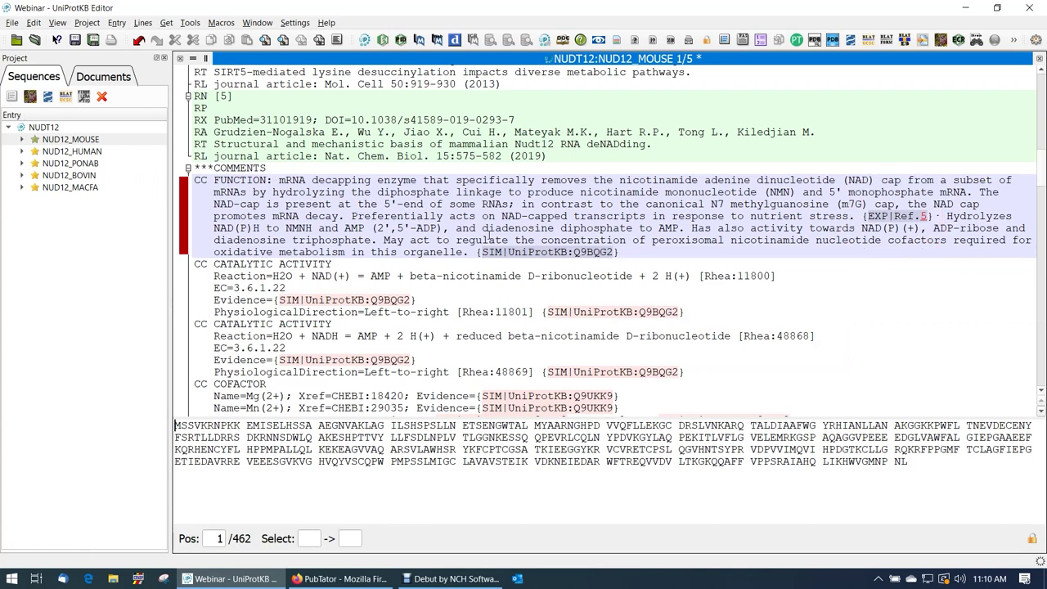
left_click_drag(485, 253, 596, 256)
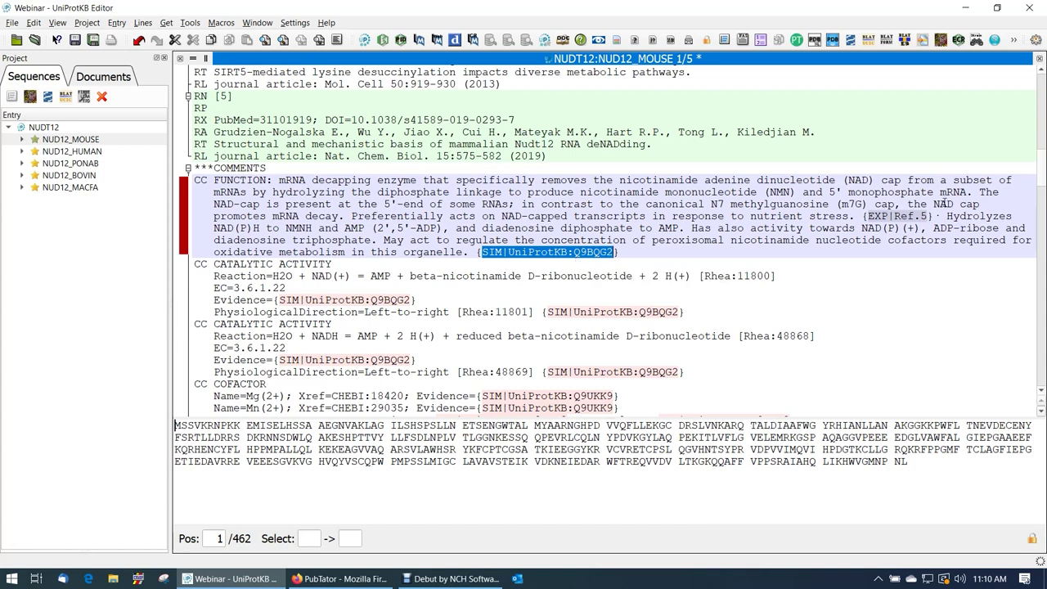
- Deselect the evidence tag text in the NUD12_MOUSE FUNCTION comment
left_click(276, 177)
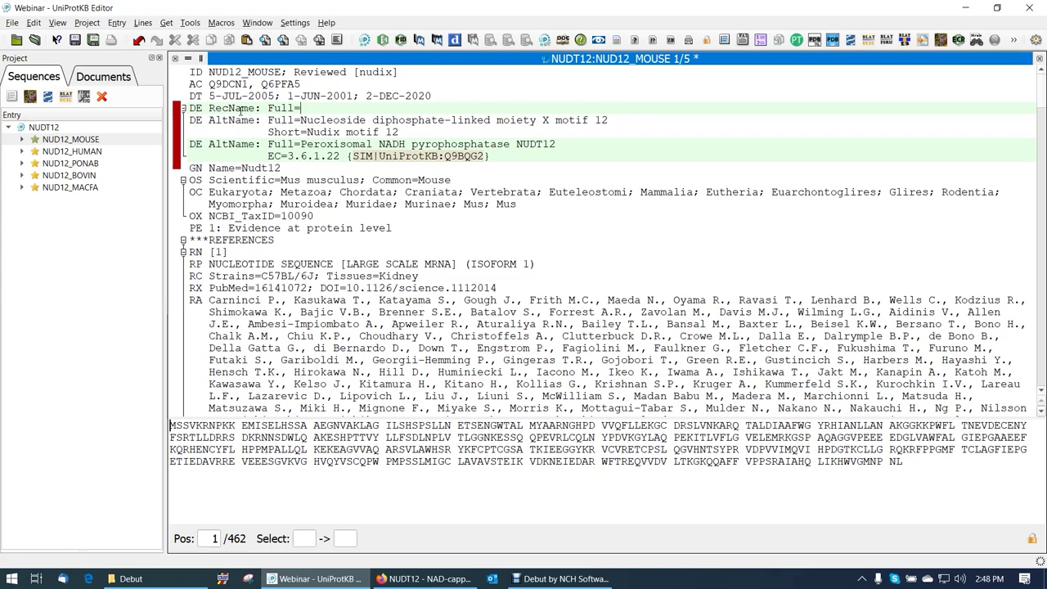
- Enter 'NAD-capped RNA hydrolase NUDT12' as the recommended name with CUR evidence
type("N")
type("AD-capped RNA hydrolase")
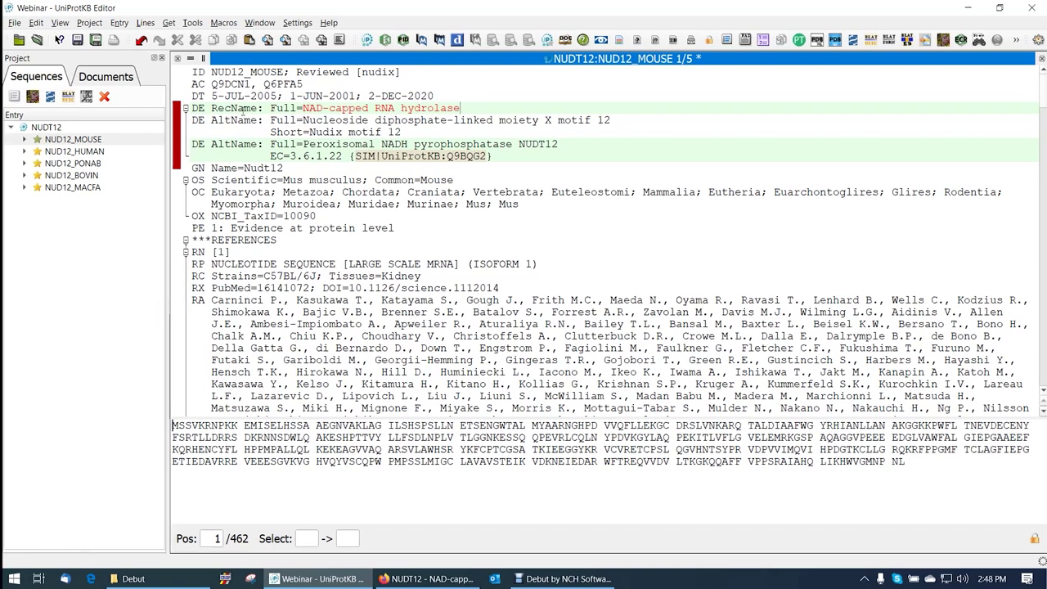
type(" NUDT12 {PLEASE_SELECT")
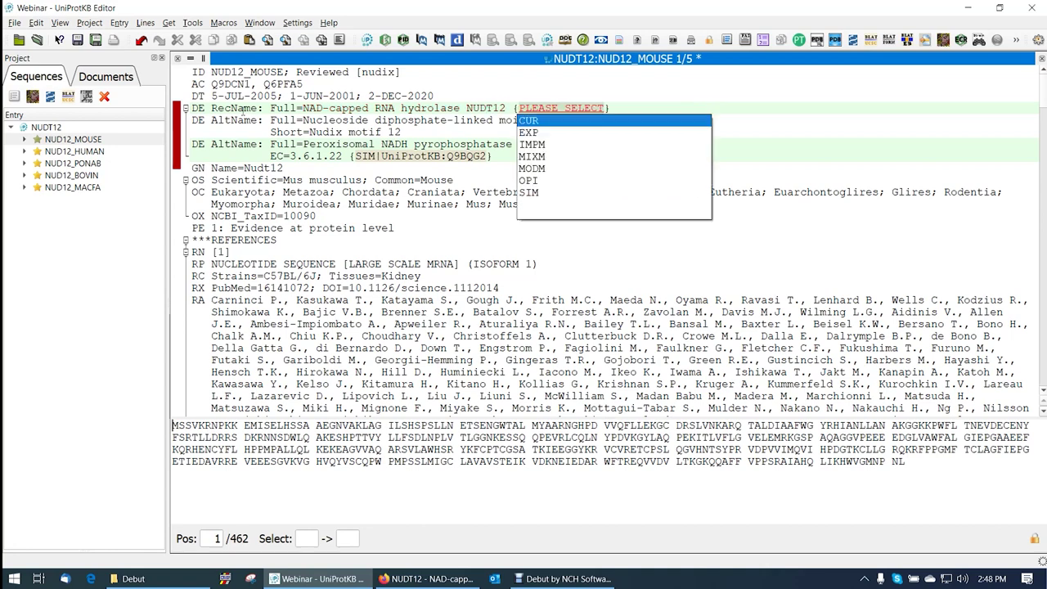
key("Return")
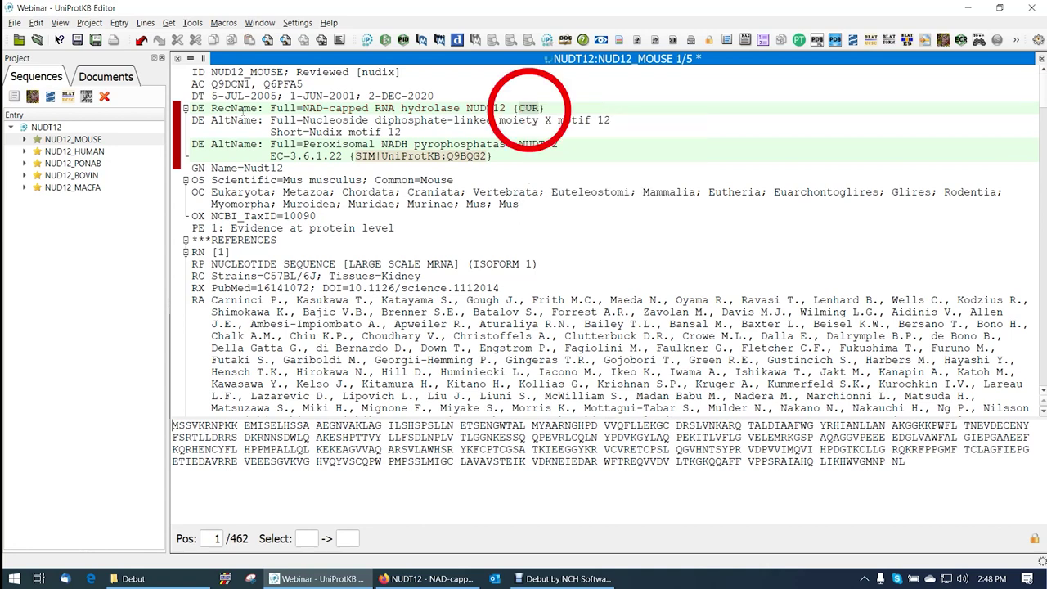
- Add the short name 'DeNADding enzyme NUDT12' with CUR evidence
right_click(562, 107)
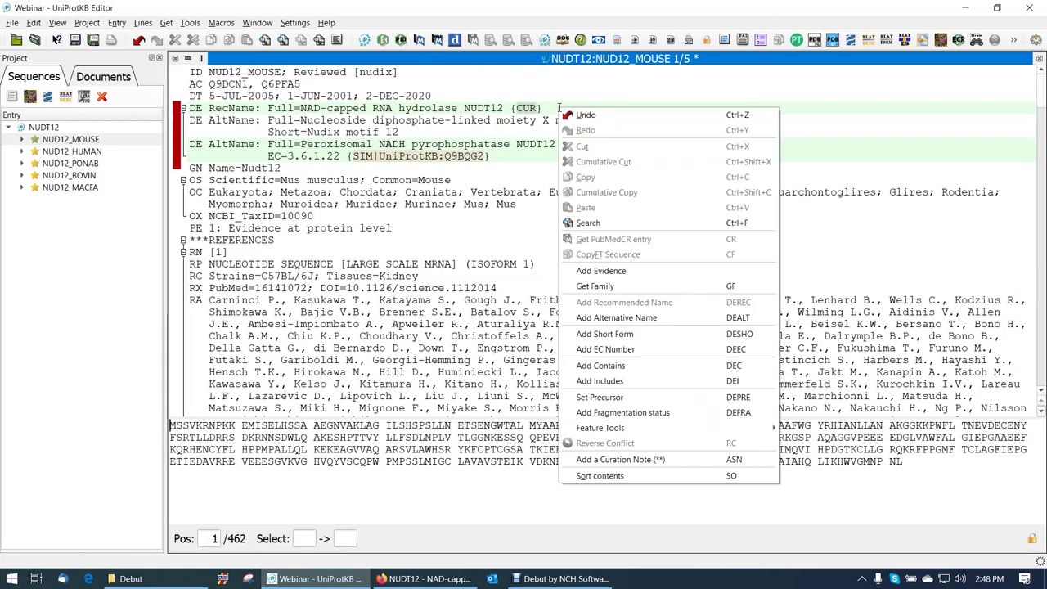
left_click(605, 334)
type("DeNADding enzyme NUDT12 {PLEASE SELECT")
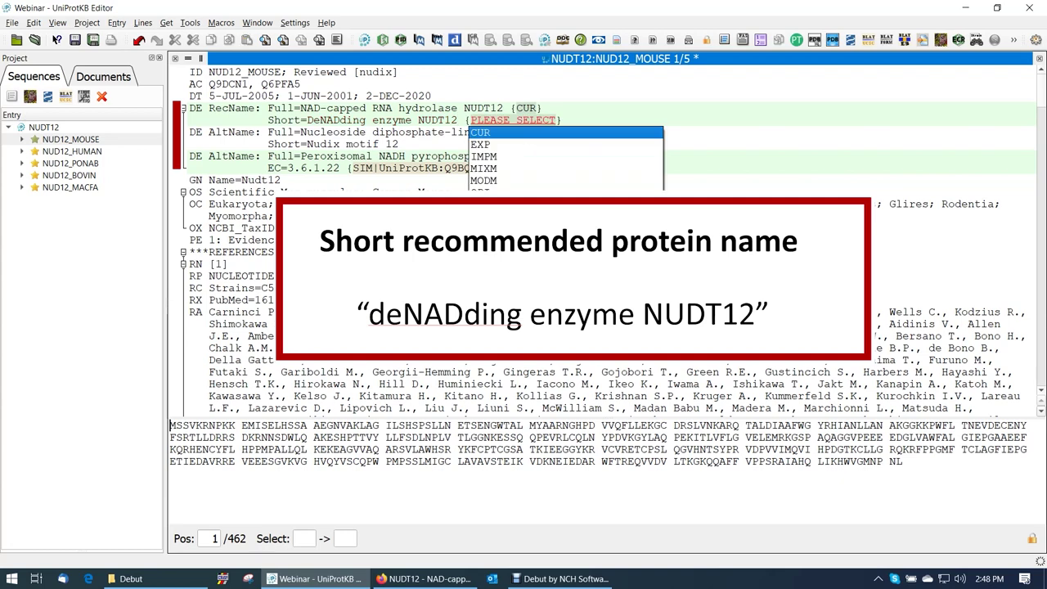
key("Return")
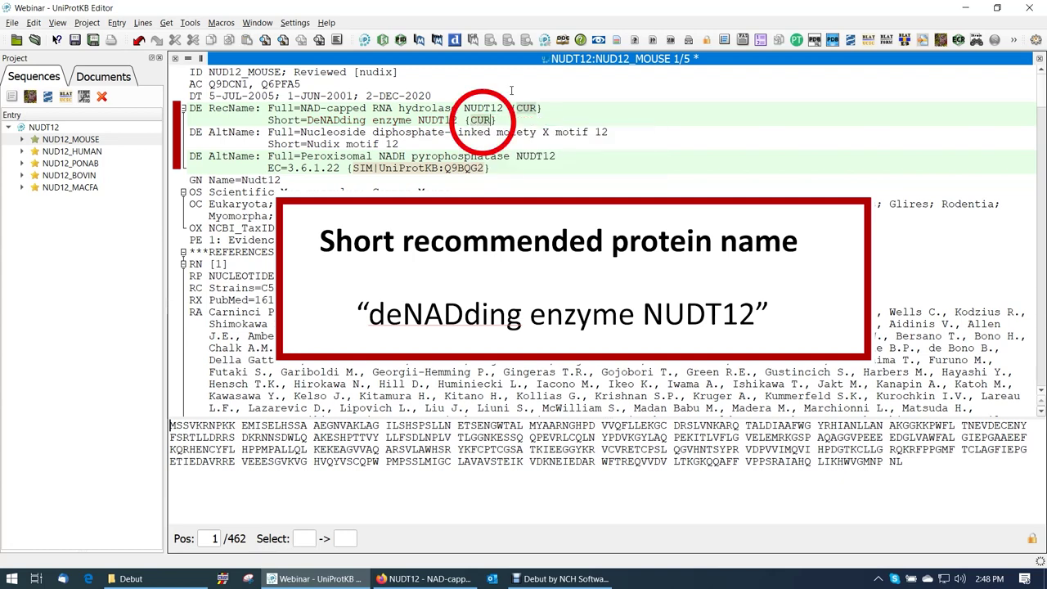
right_click(500, 121)
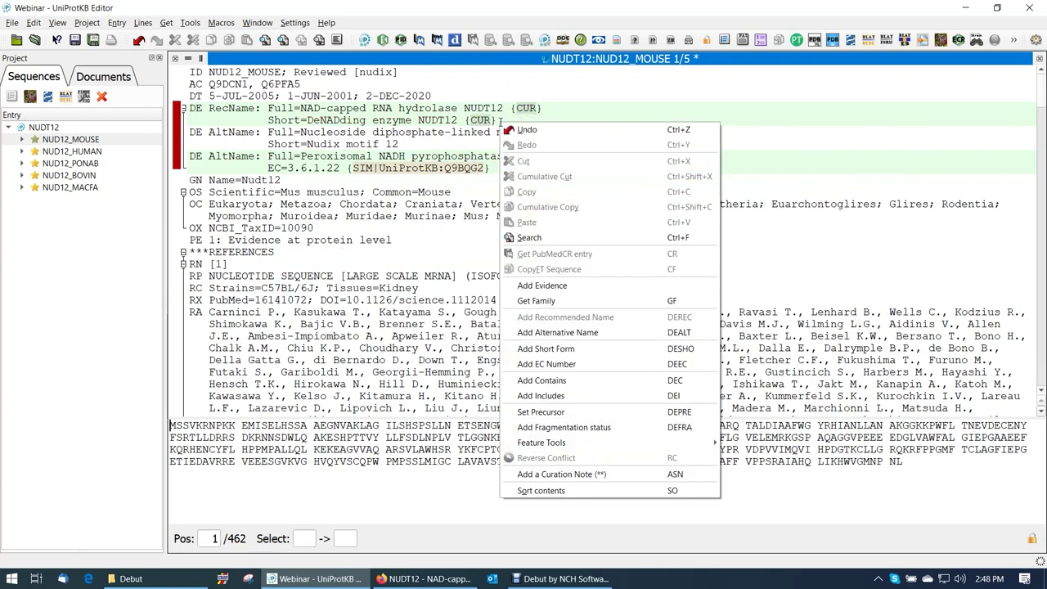
- Add EC 3.6.1.- to the recommended name, tagged {EXP|Ref.5}
left_click(578, 364)
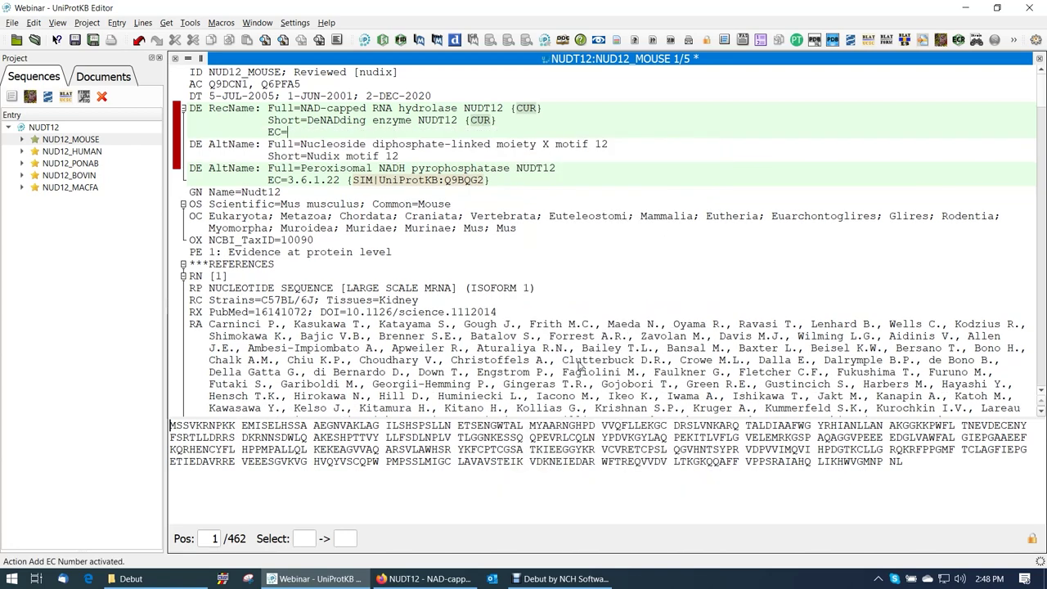
type("3.6.1.-")
key("Return")
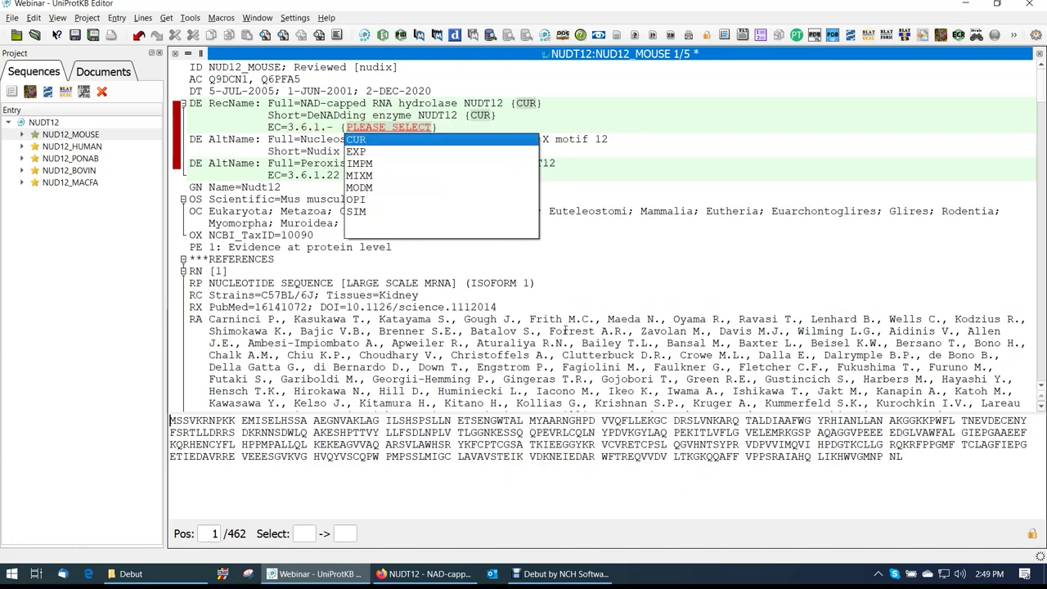
key("Down")
key("Return")
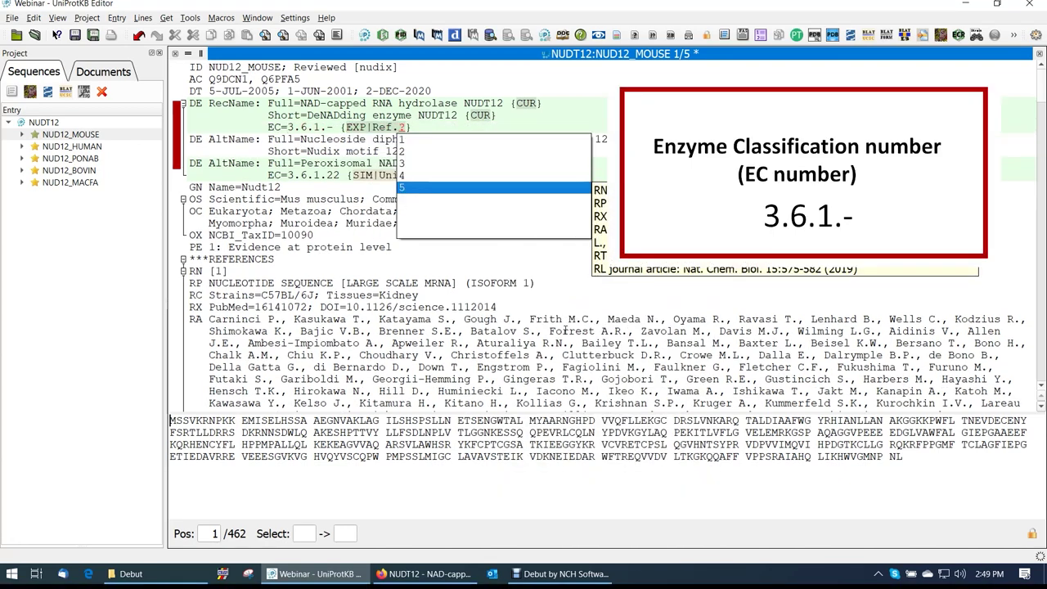
key("Return")
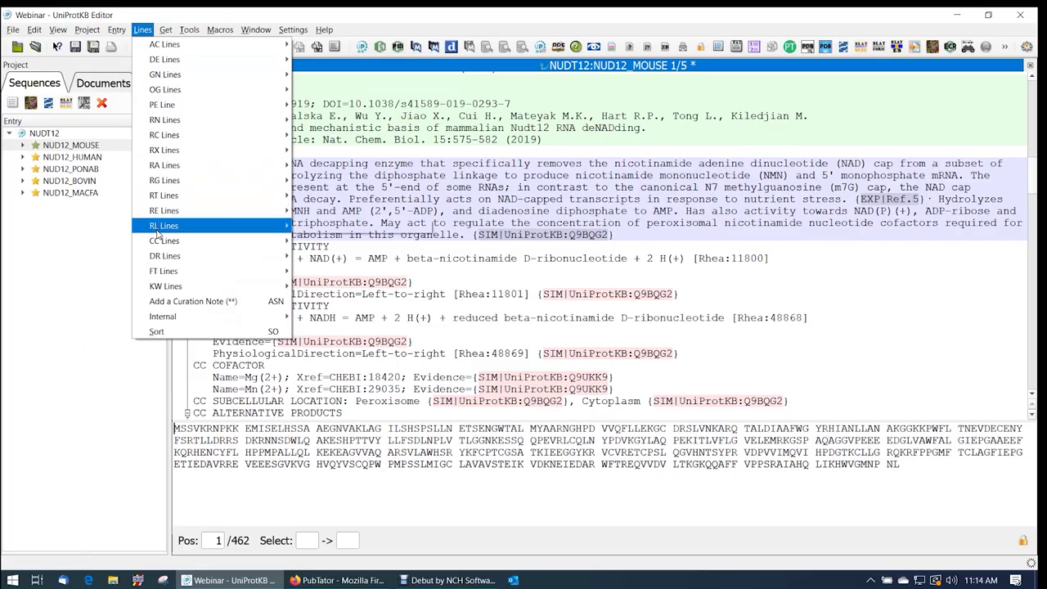
- Add the Rhea:60876 catalytic activity with {EXP|Ref.5} evidence
mouse_move(165, 241)
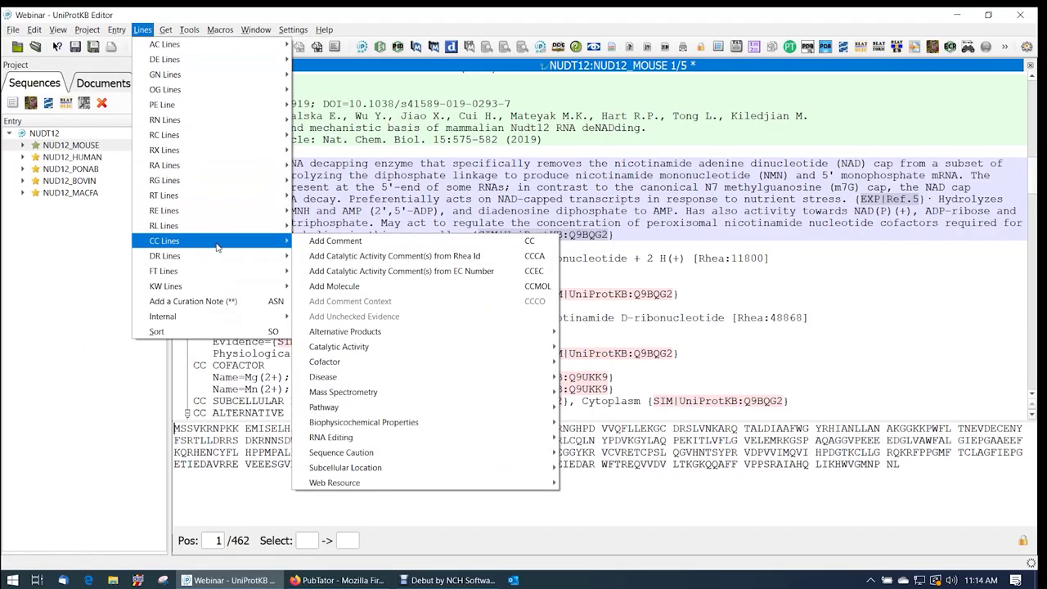
left_click(330, 257)
type("60876")
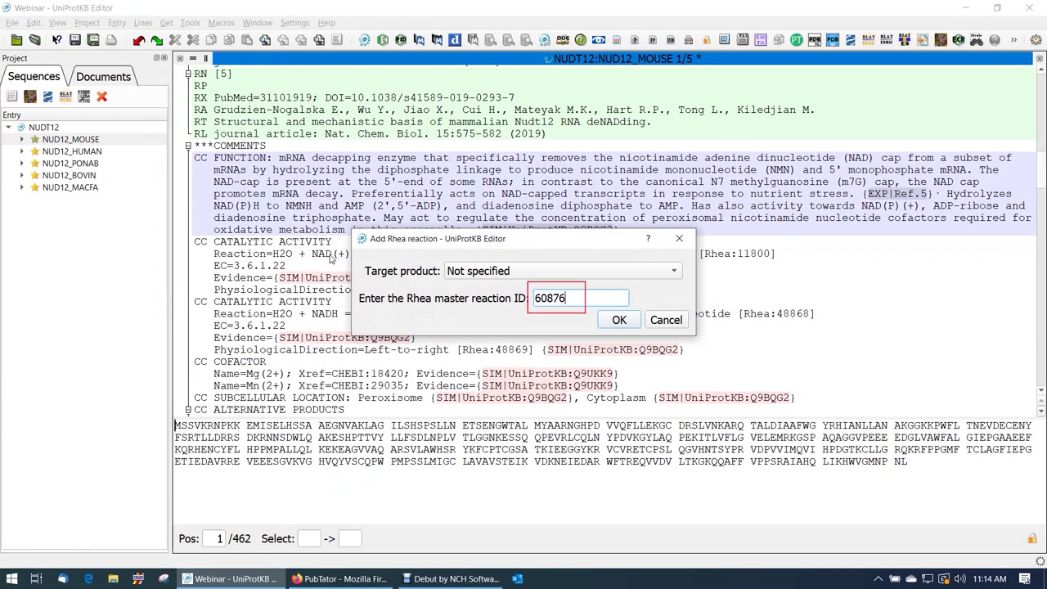
key("Return")
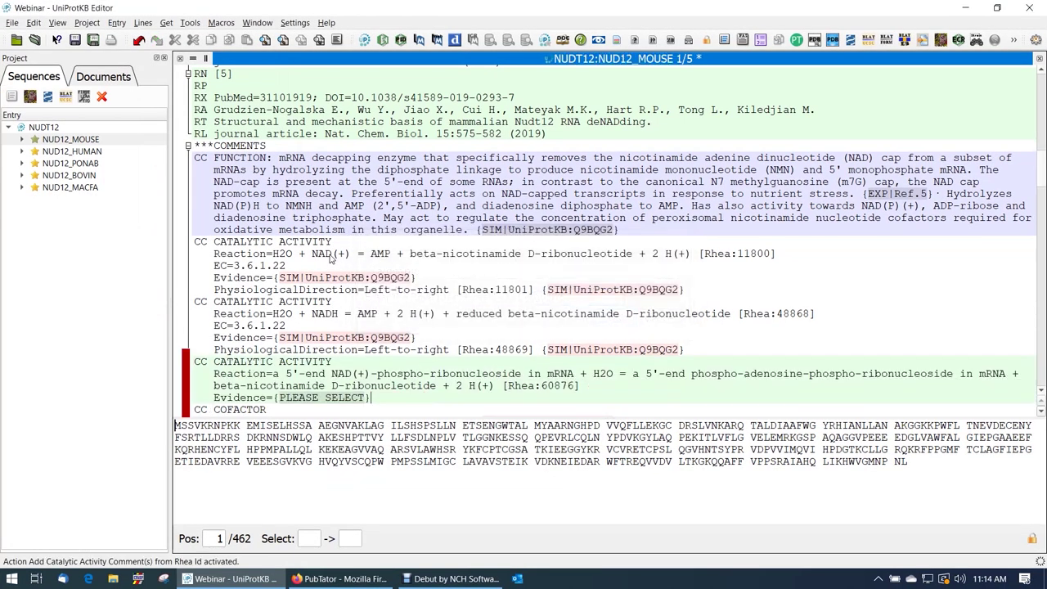
key("ctrl+space")
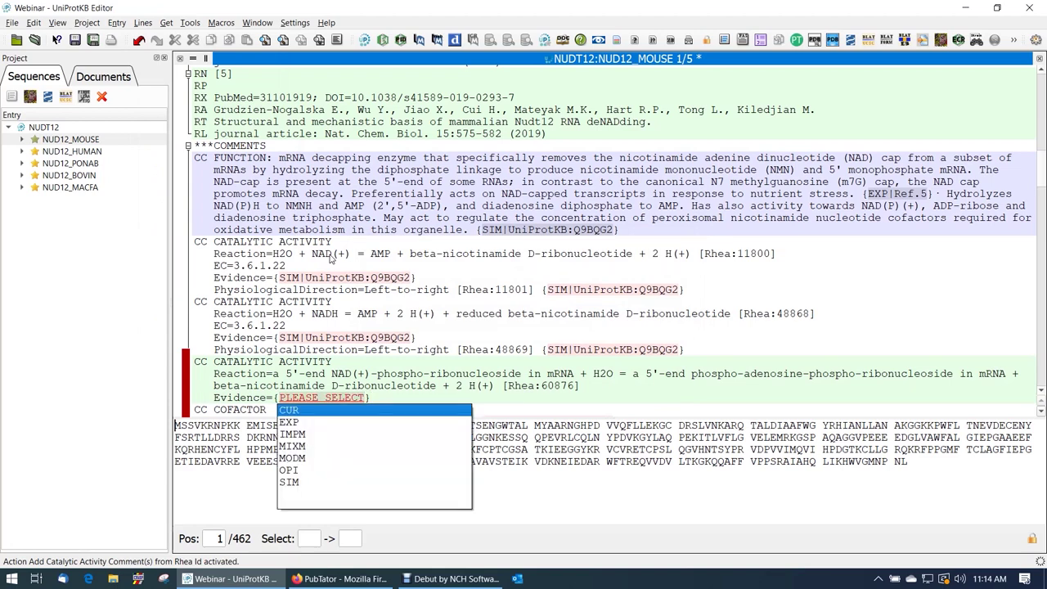
key("Return")
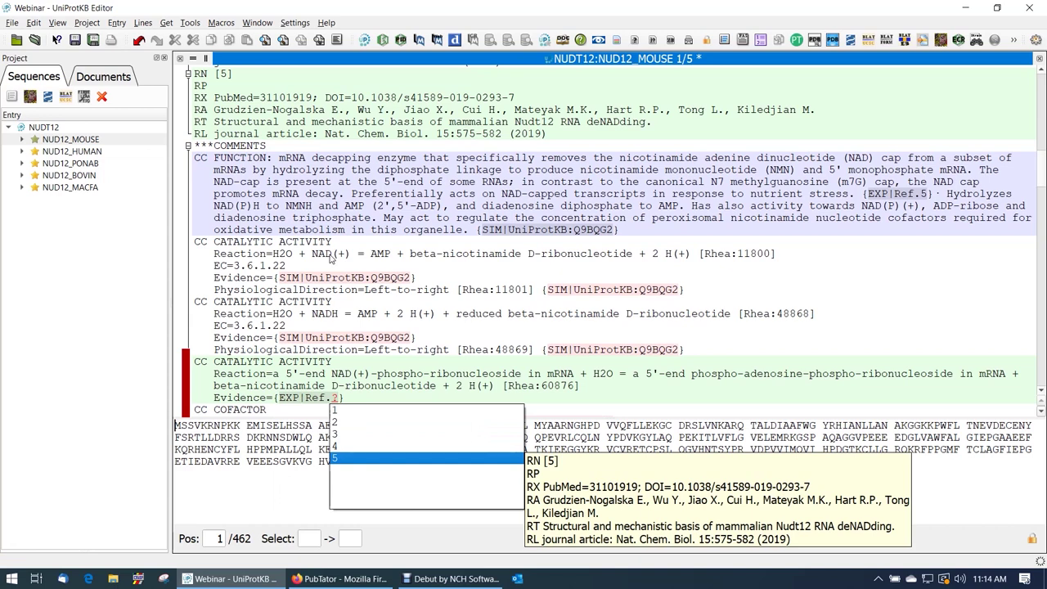
key("Return")
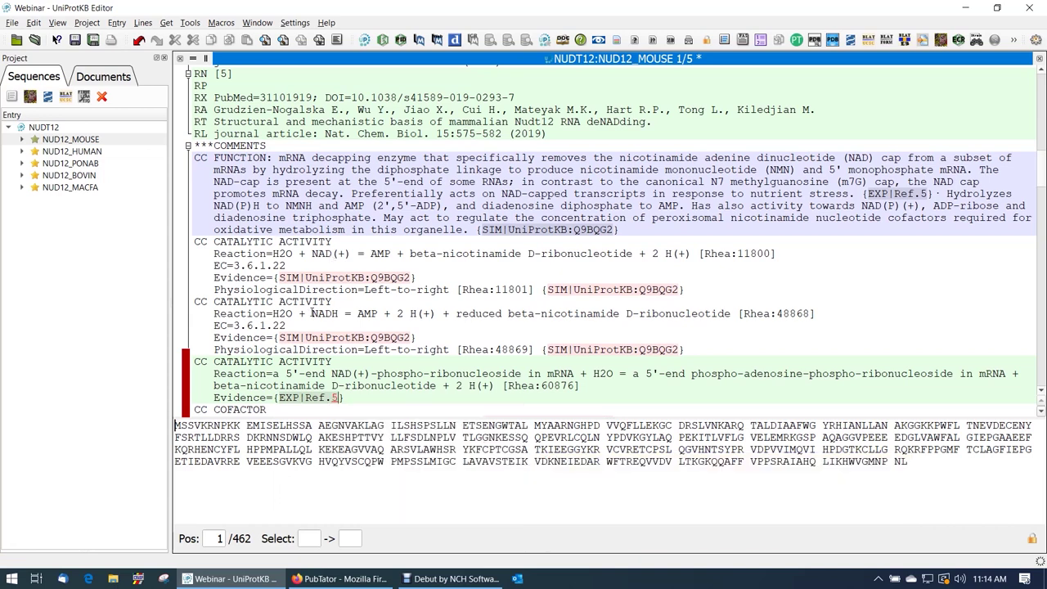
- Add a left-to-right direction to the reaction, also backed by {EXP|Ref.5} evidence
right_click(348, 396)
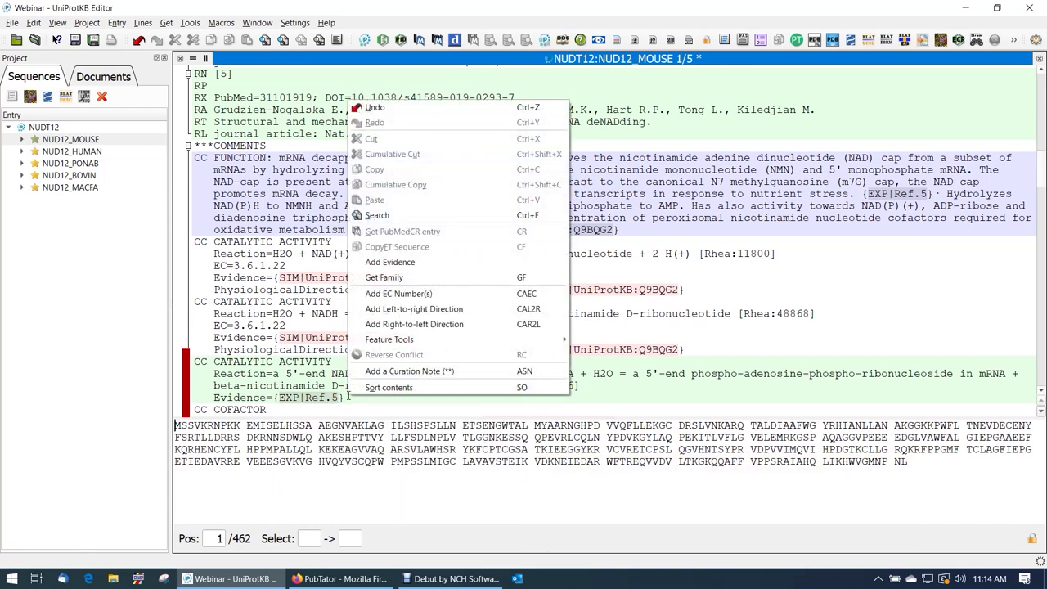
left_click(371, 311)
key("Down")
key("Return")
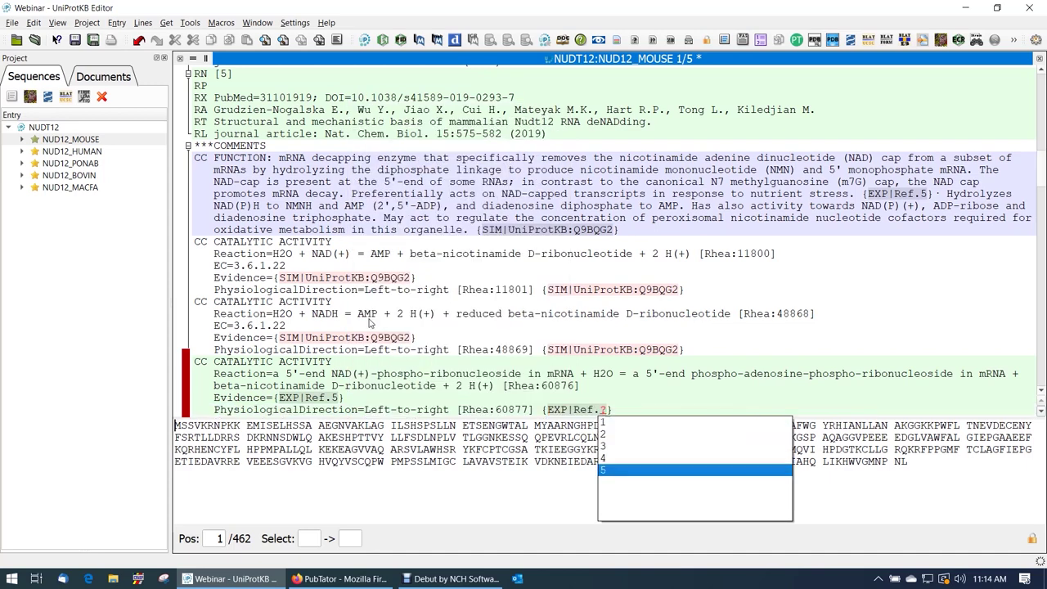
key("Return")
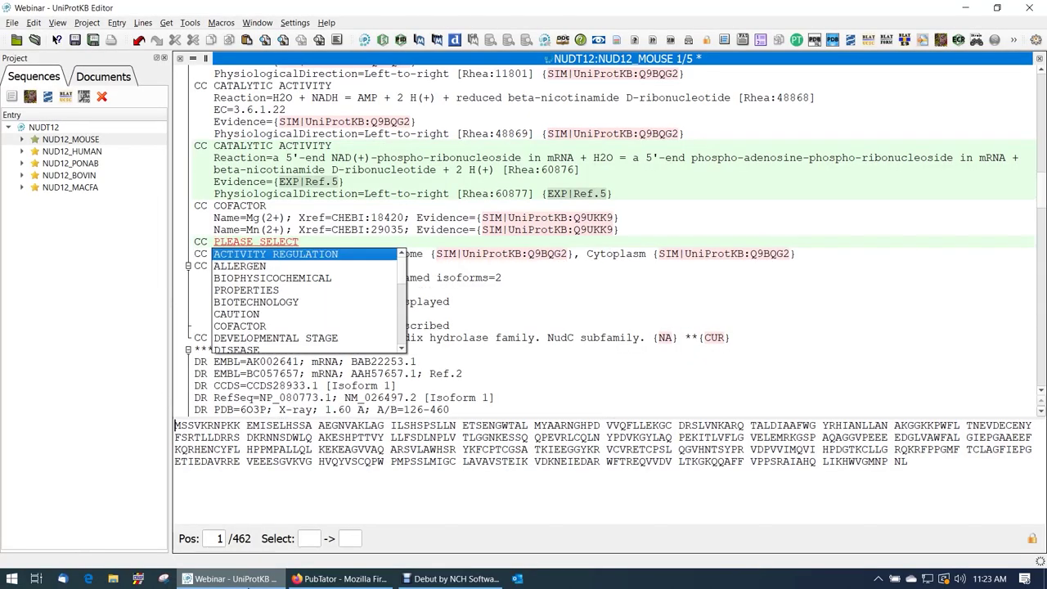
- Insert a SUBUNIT comment reading 'Homodimer.' with {EXP|Ref.5} evidence
key("s")
key("u")
key("Down")
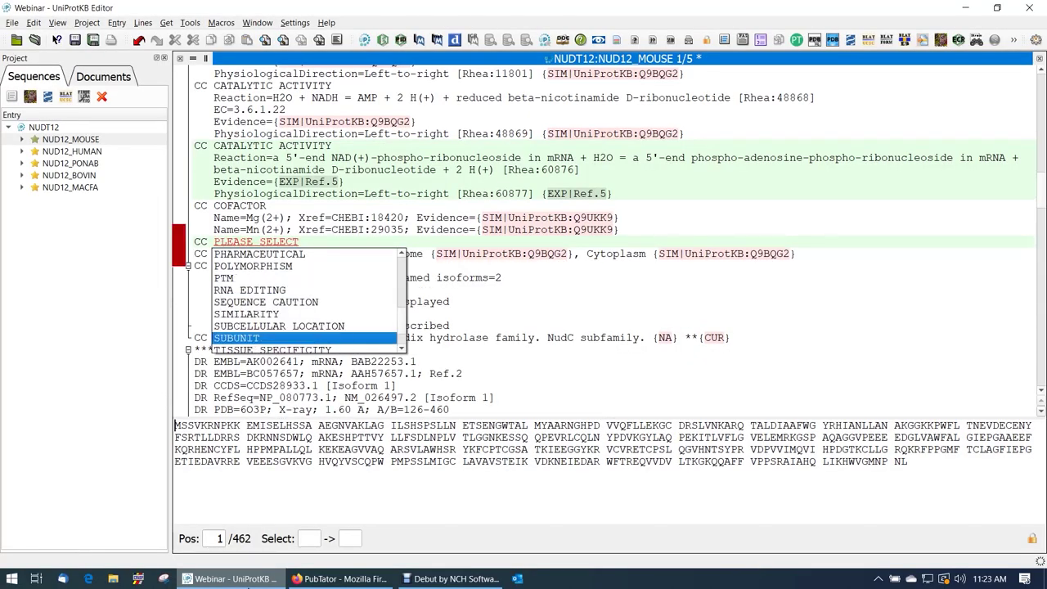
key("Return")
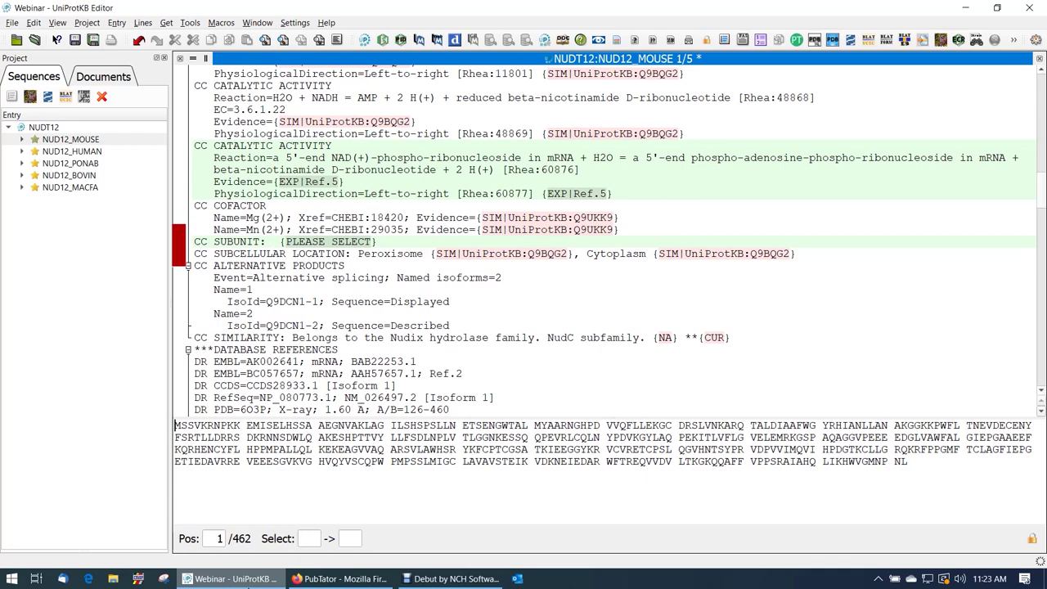
type("Homodime")
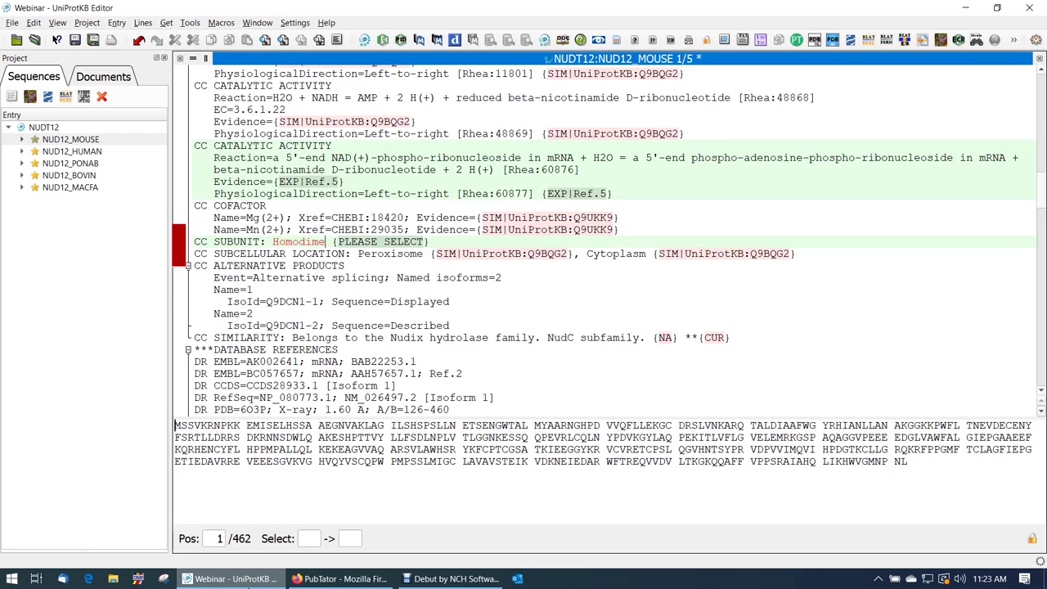
type("r.")
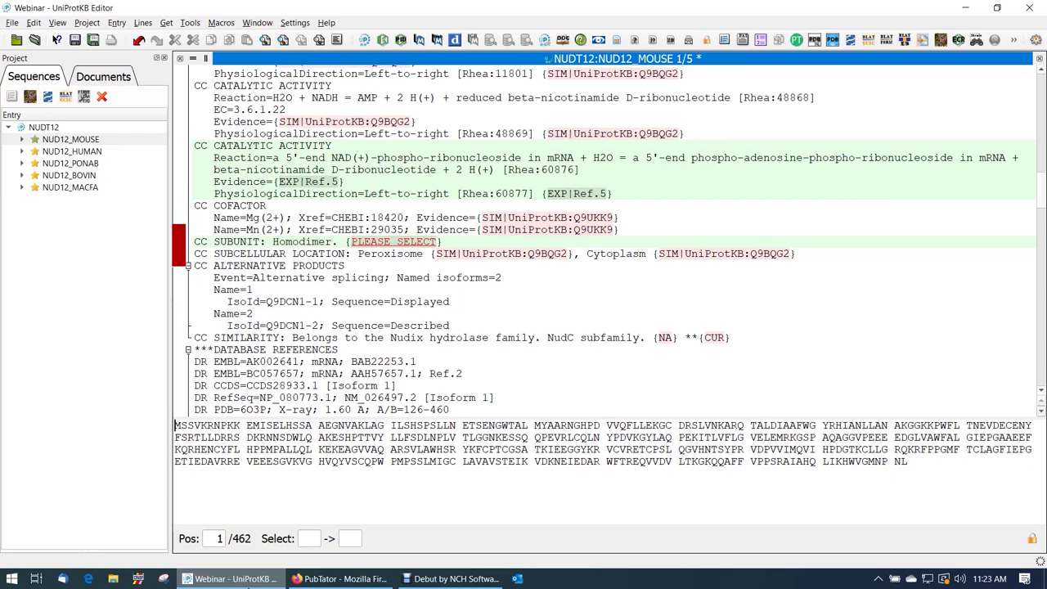
key("Down")
key("Return")
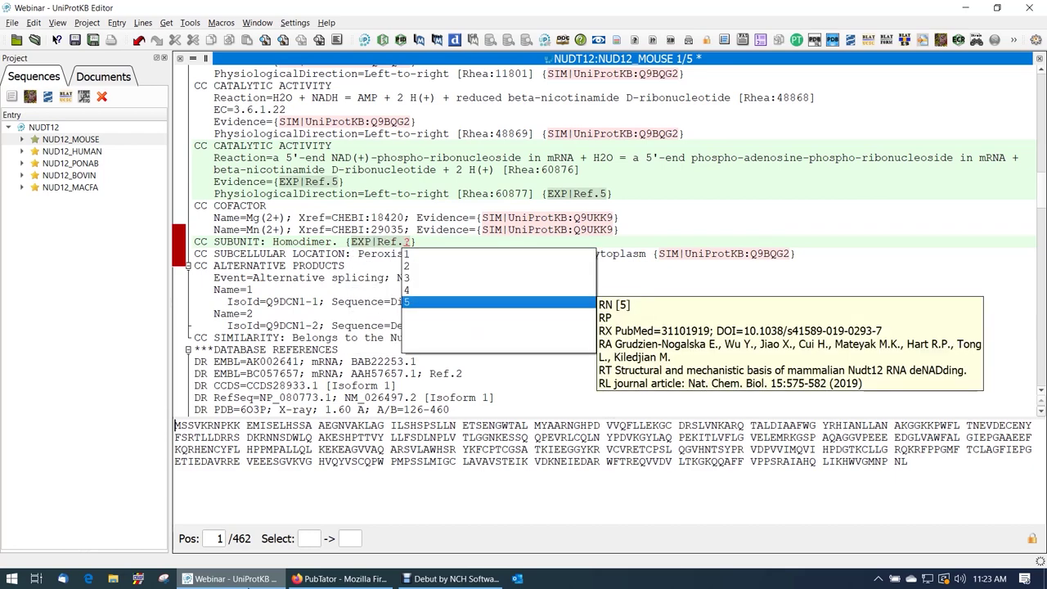
key("Return")
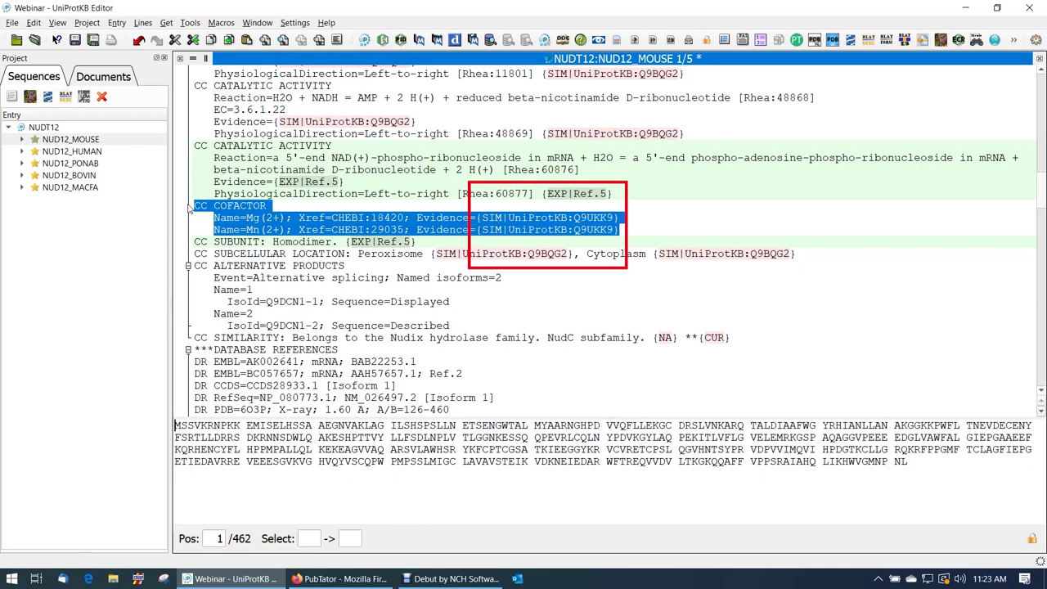
- Delete the Mn(2+) cofactor line
left_click(287, 217)
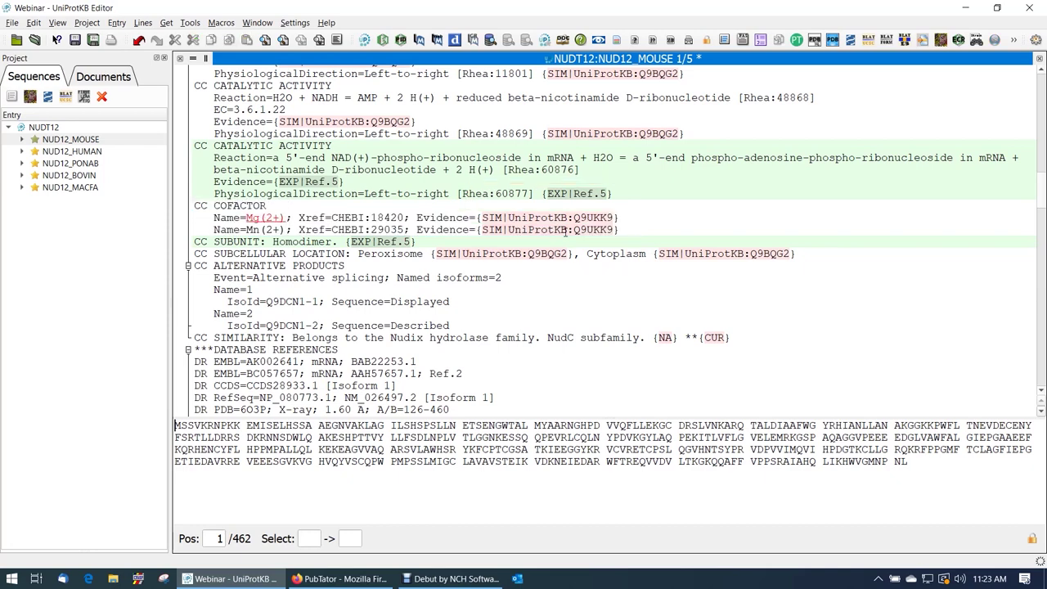
mouse_move(610, 230)
triple_click(467, 230)
key("Delete")
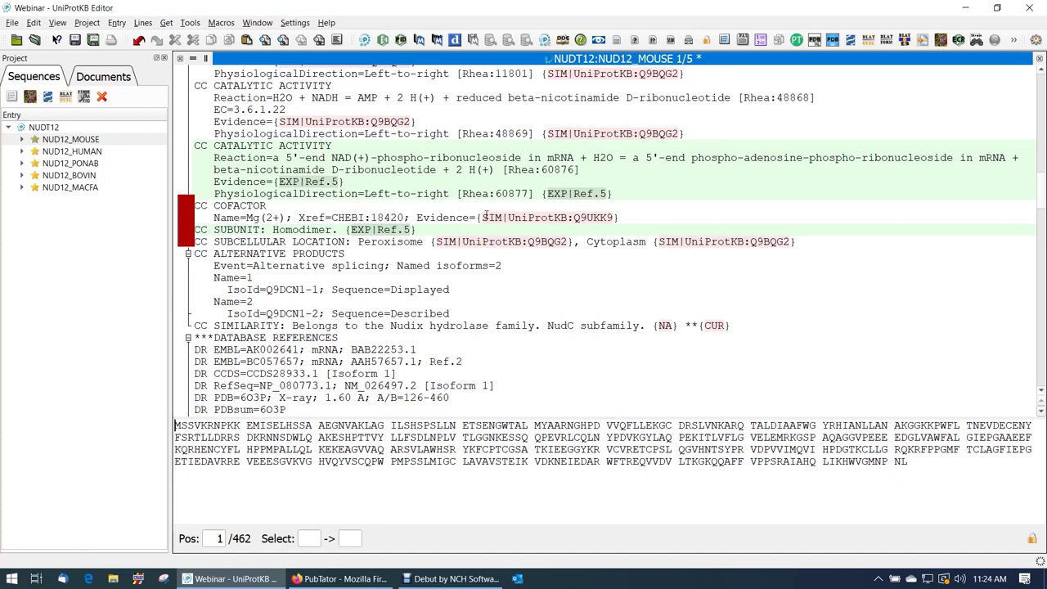
- Replace the Mg(2+) cofactor's similarity evidence with {EXP|Ref.5}
left_click_drag(485, 217, 618, 218)
key("Delete")
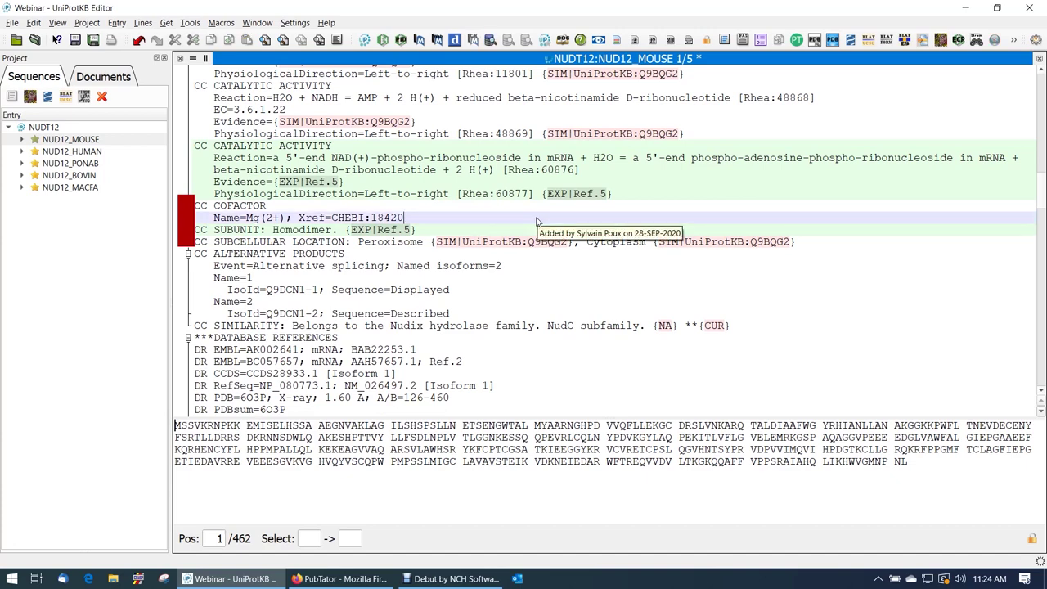
key("ctrl+e")
key("Return")
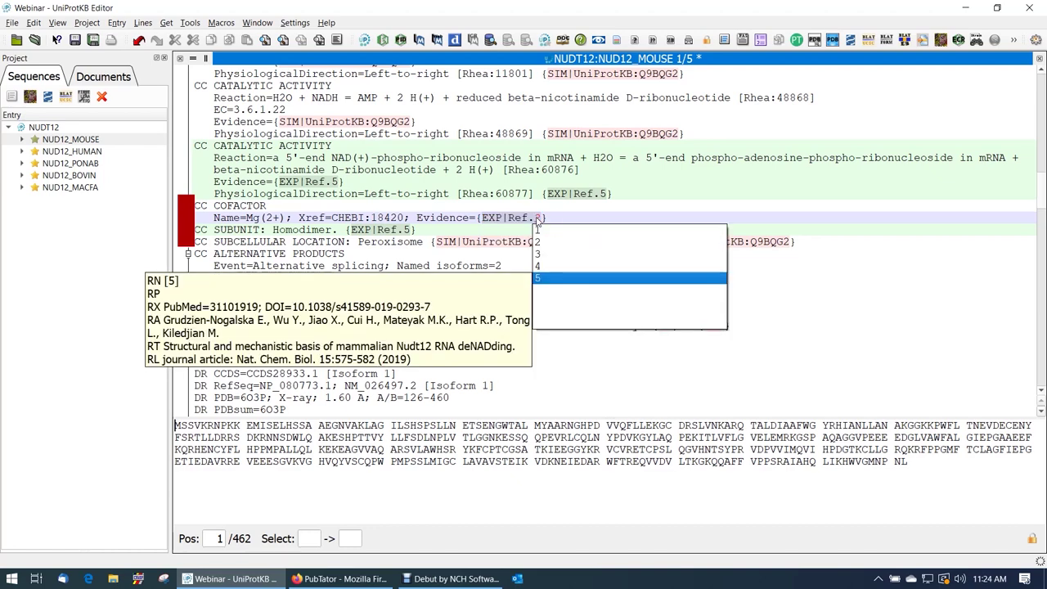
key("Return")
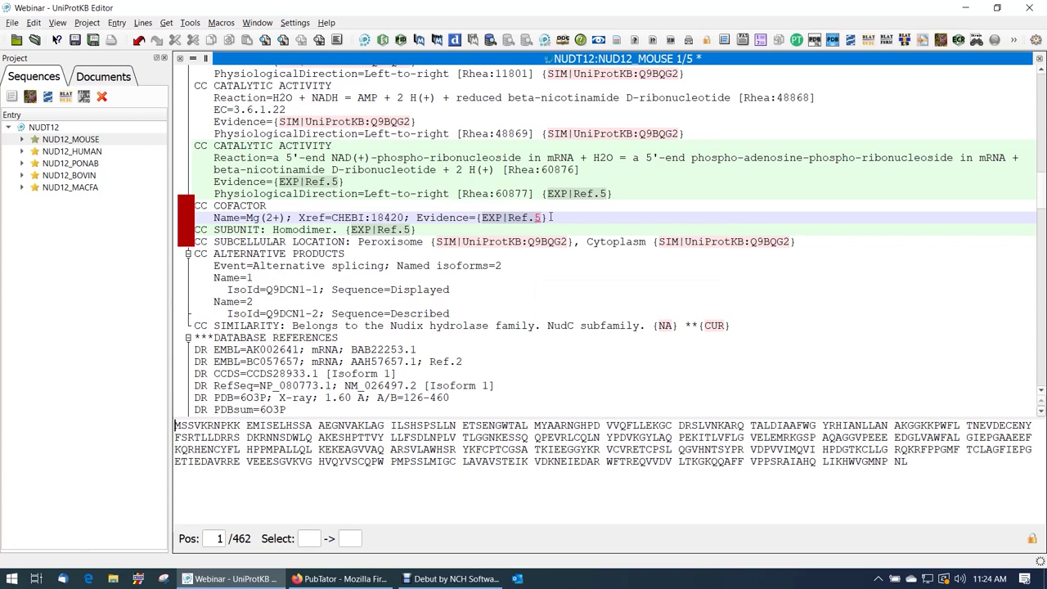
right_click(550, 218)
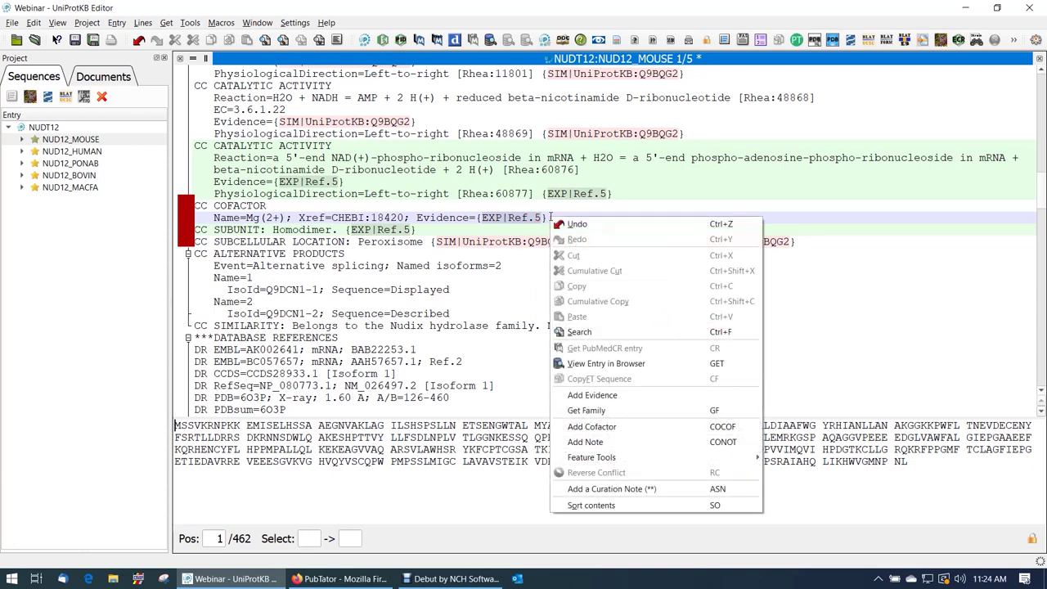
- Add the note 'Binds 3 Mg(2+) ions.' to the Mg(2+) cofactor with {EXP|Ref.5} evidence
left_click(585, 443)
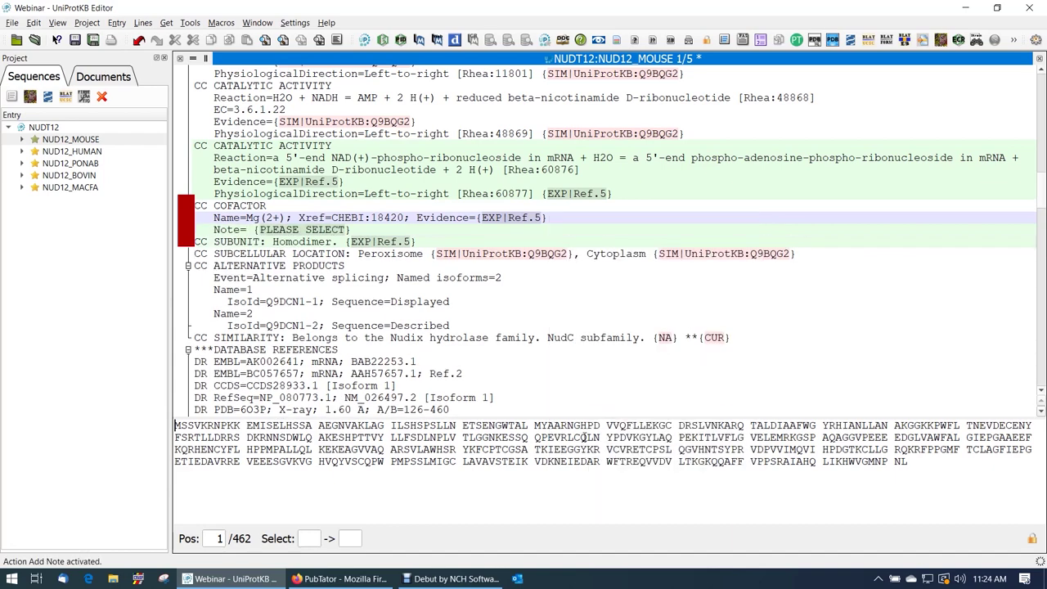
type("Binds 3 Mg(2+) ions.")
key("Tab")
key("Return")
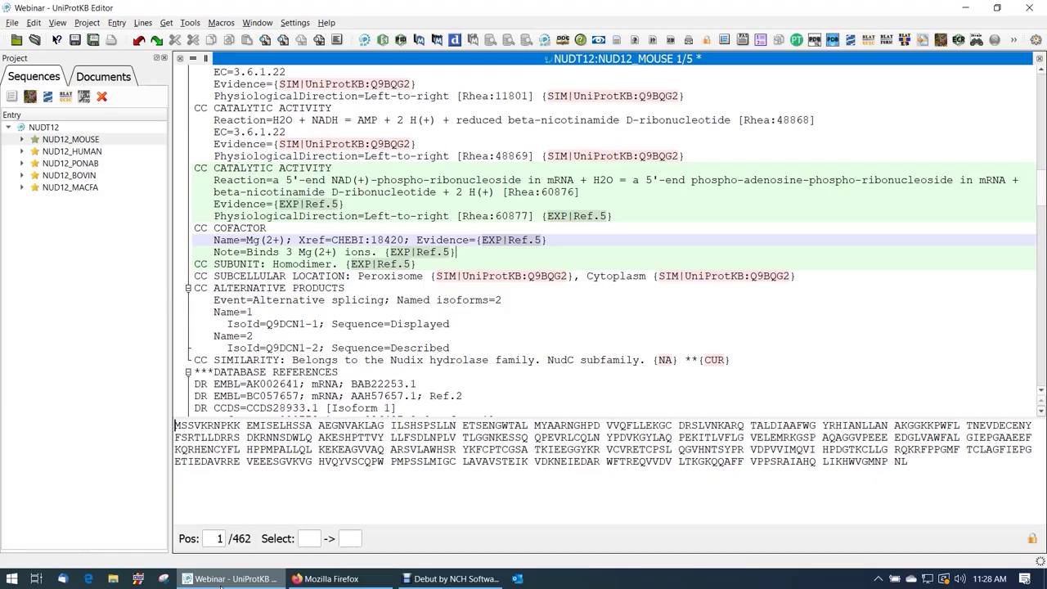
- Add a Zn(2+) COFACTOR comment with {EXP|Ref.5} evidence
key("Return")
key("c")
key("o")
key("Return")
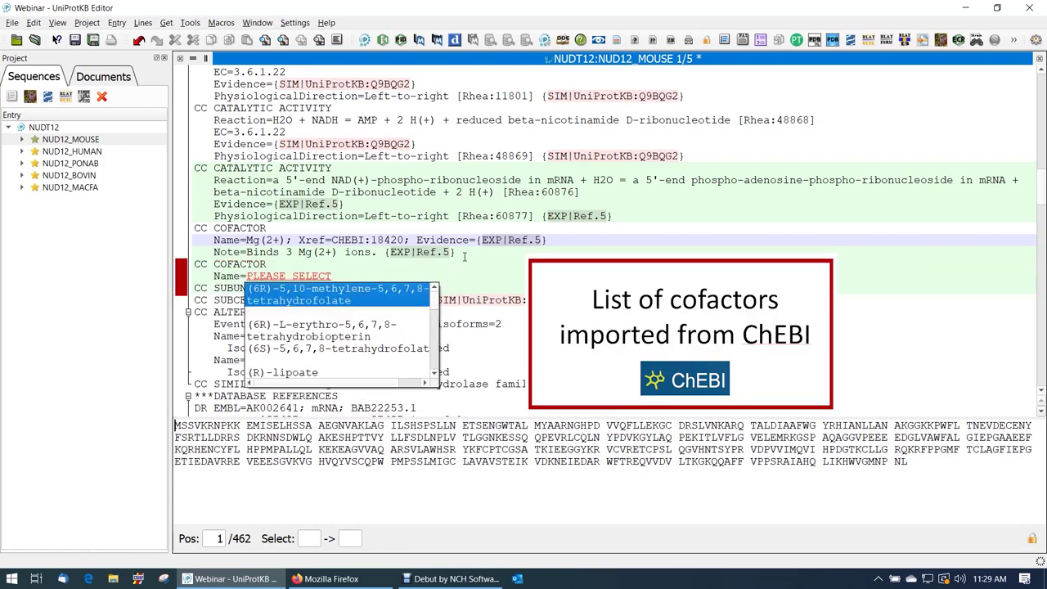
key("End")
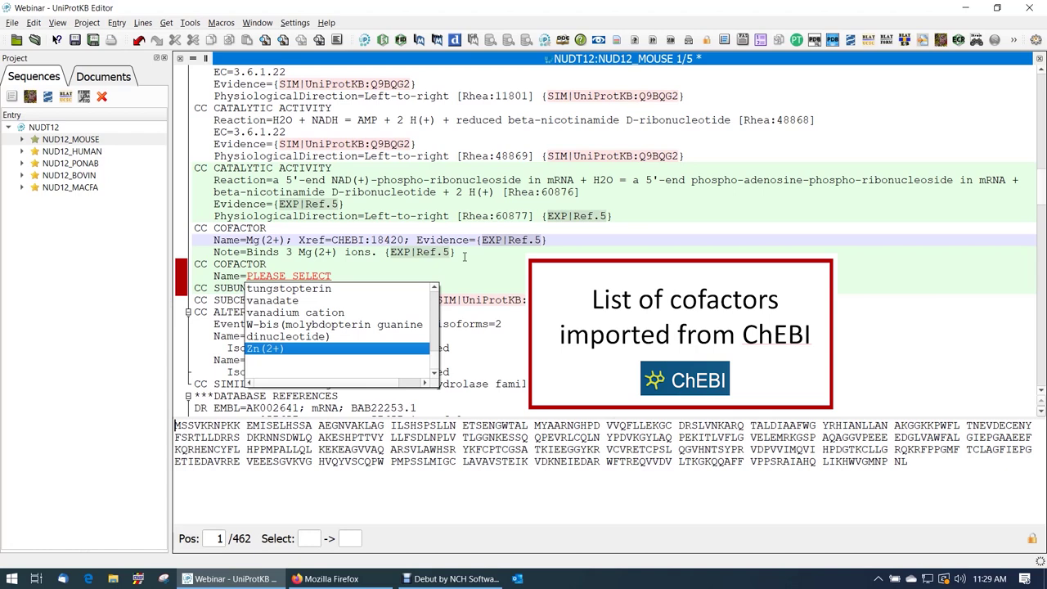
key("Return")
key("Tab")
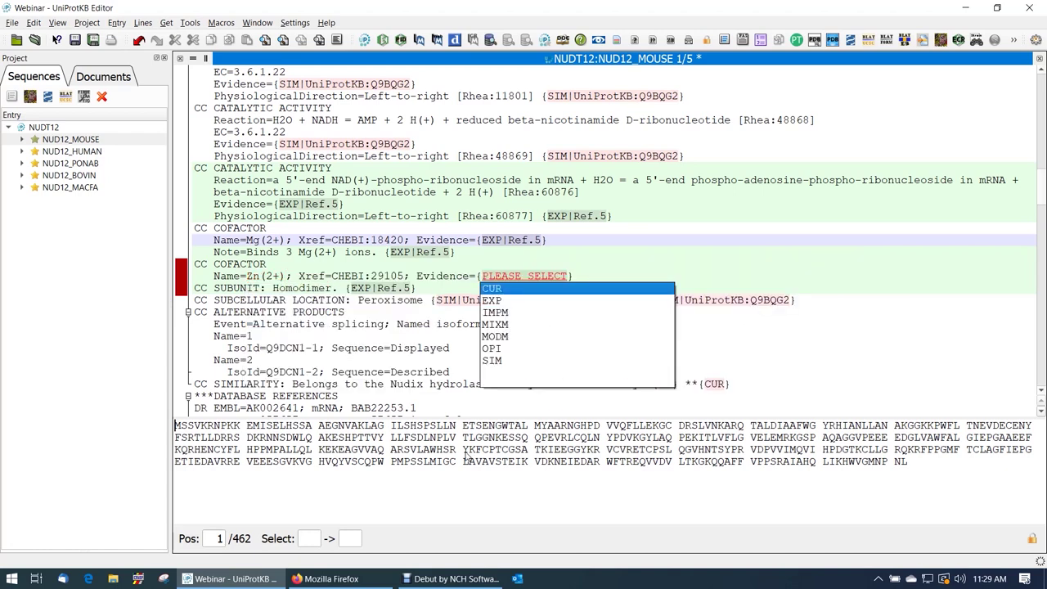
key("Down")
key("Return")
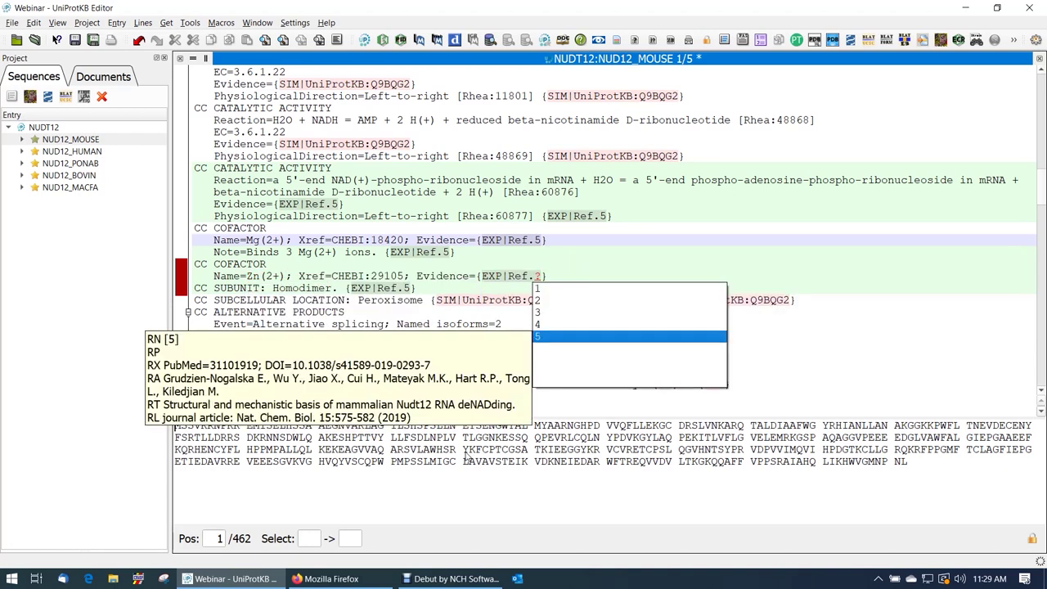
key("Return")
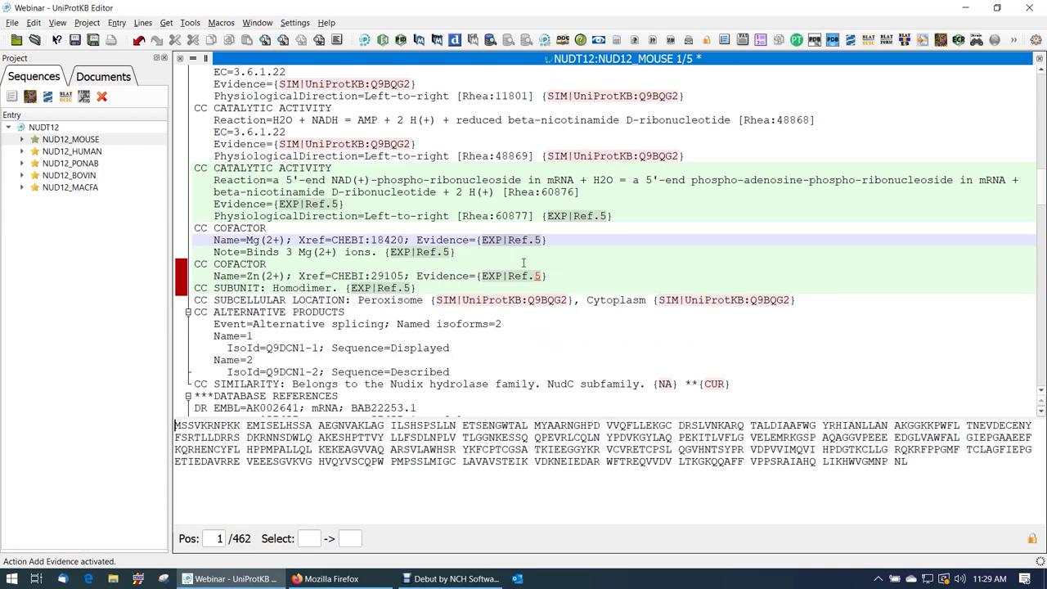
- Add the note 'Binds 1 Zn(+) ion.' to the Zn(2+) cofactor with experimental evidence
right_click(552, 278)
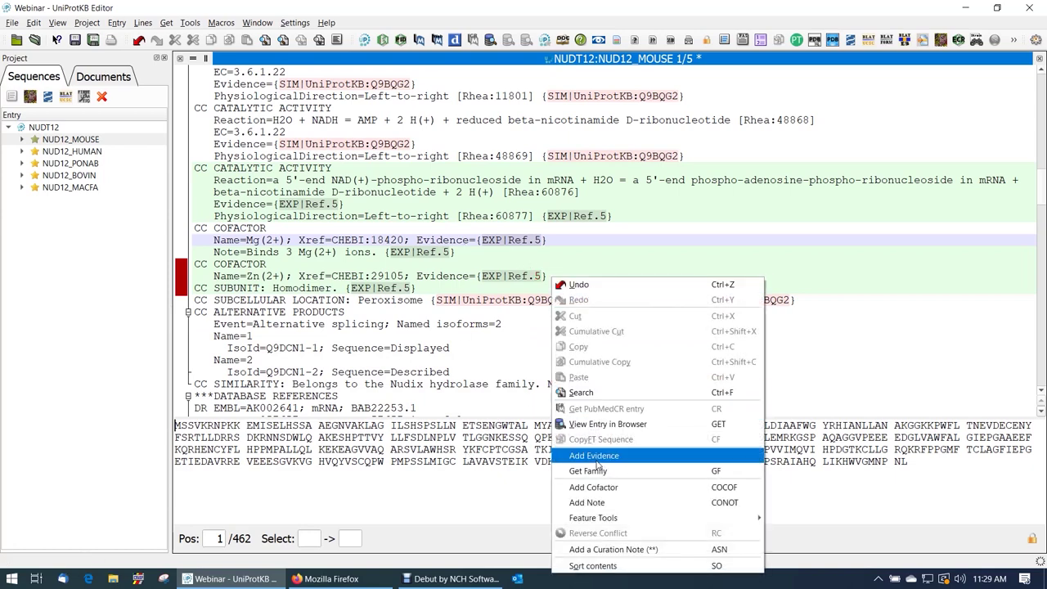
left_click(599, 503)
type("Binds 1 Zn(+) ion. {PLEASE_SELECT")
key("Tab")
key("Down")
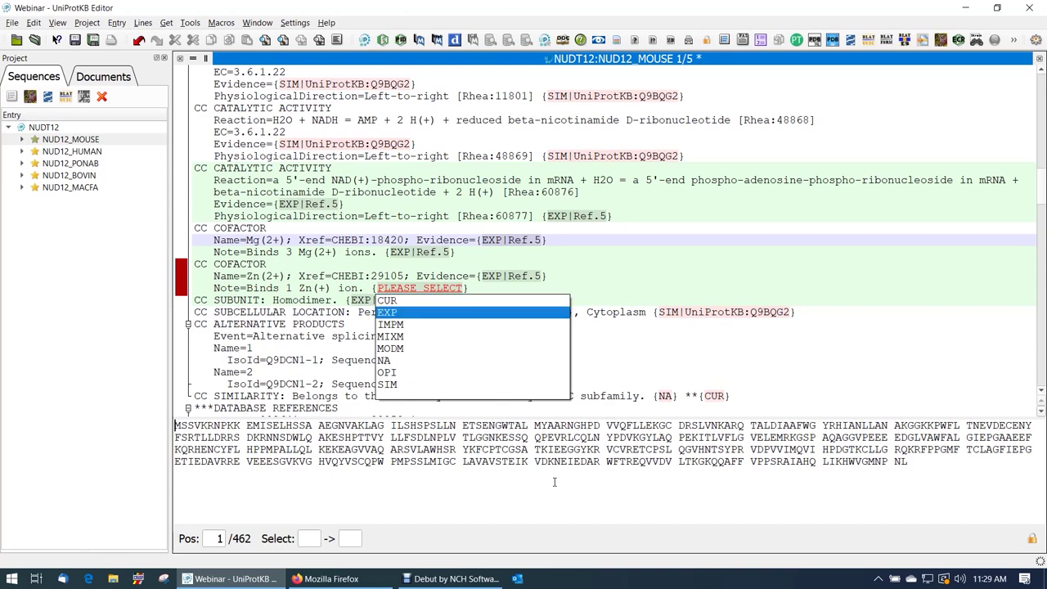
key("Return")
key("Return")
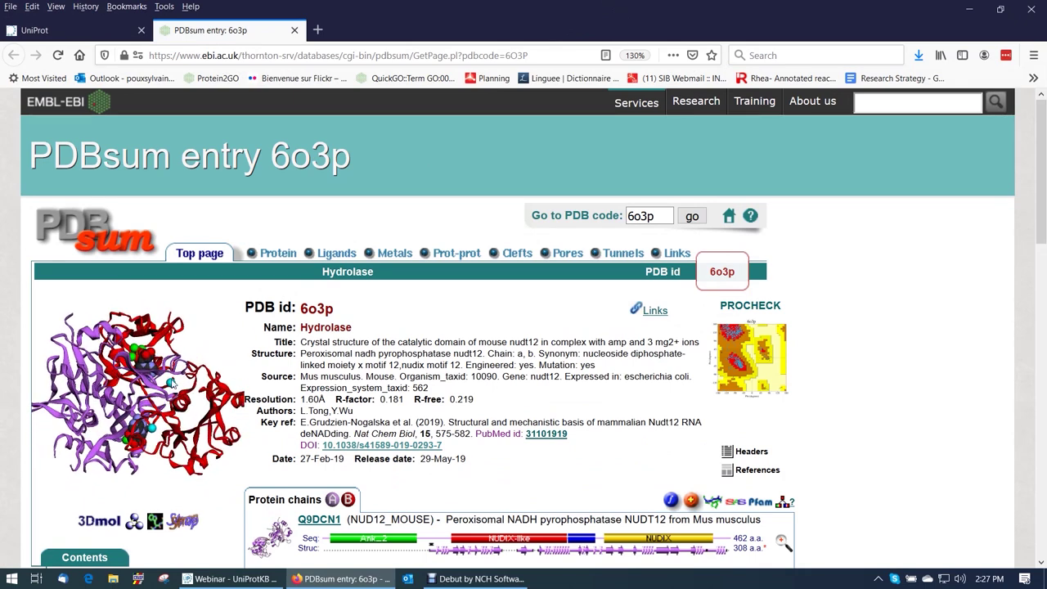
- Open the ZN metal page of 6o3p showing coordination by Cys 284, 287, 302 and 307
left_click_drag(1043, 163, 1044, 263)
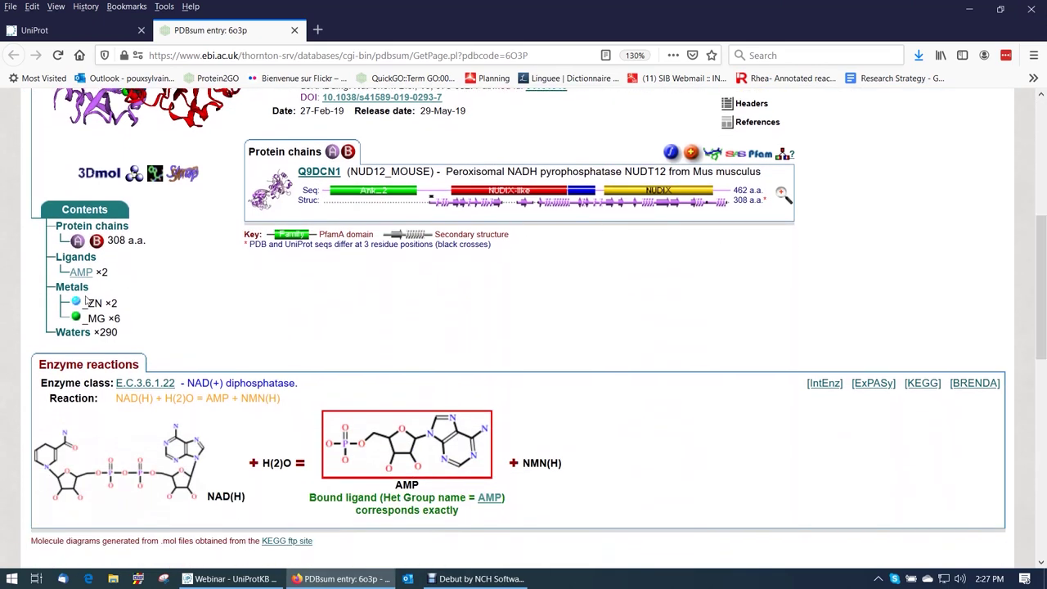
left_click(75, 304)
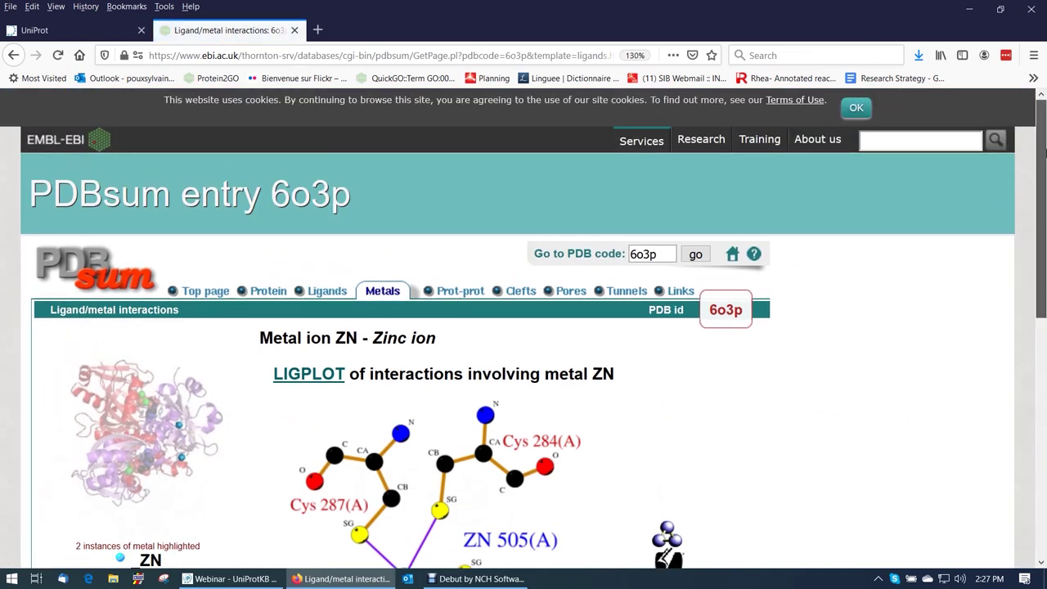
left_click_drag(1044, 152, 1044, 250)
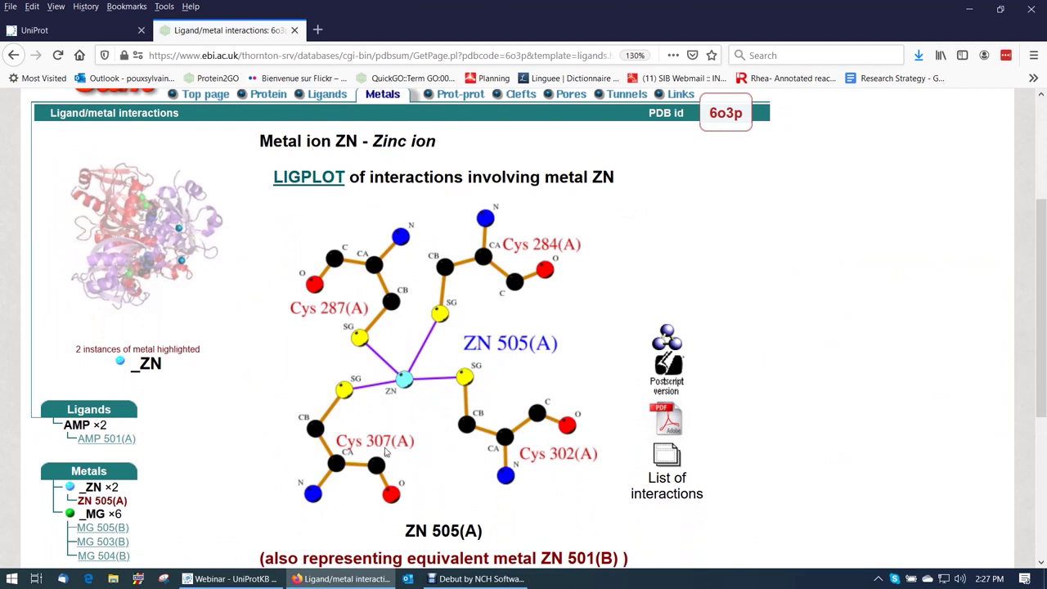
- Paste the four zinc METAL features (Cys 284, 287, 302, 307) with {EXP|Ref.5} evidence
left_click(242, 579)
type("FT METAL          284    284 Zinc FT METAL          287    287 Zinc FT METAL          302    302 Zinc FT METAL          307    307 Zinc")
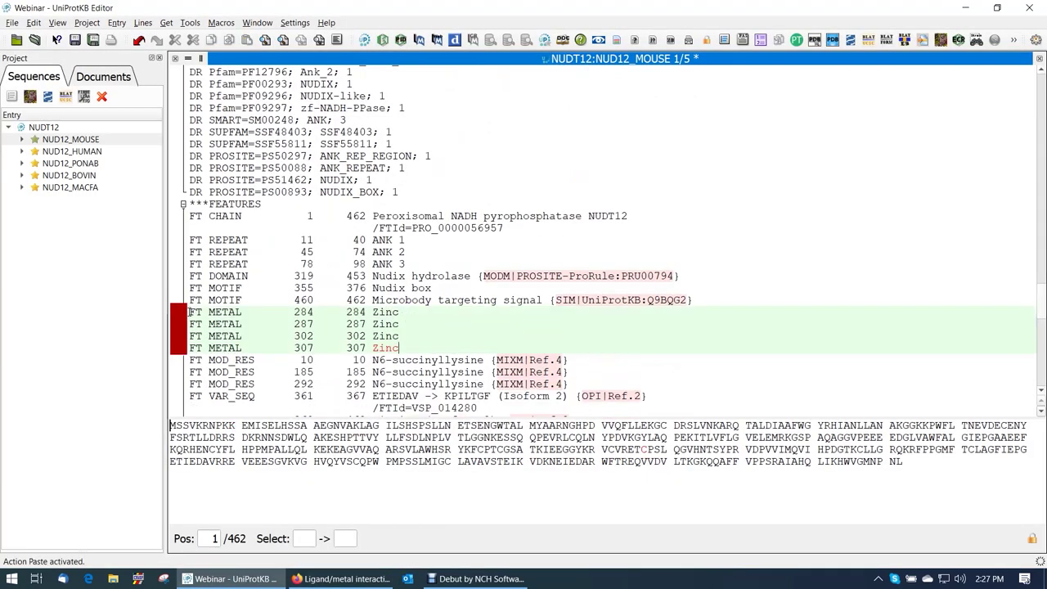
left_click(426, 312)
type("{EXP|Ref.5}")
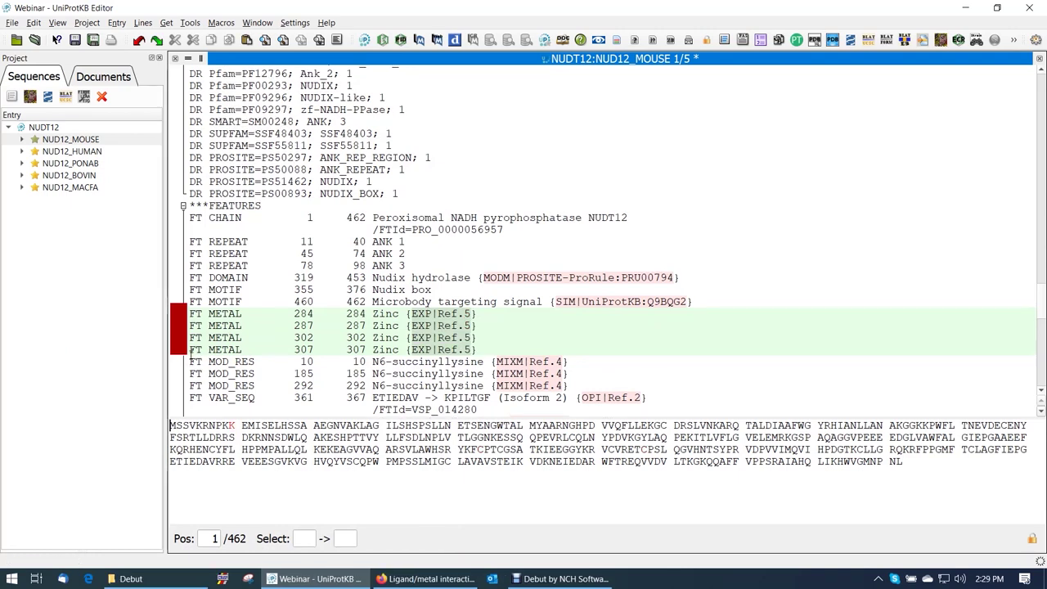
- Insert the magnesium METAL and substrate BINDING lines, tagging each with {EXP|Ref.5}
left_click(190, 360)
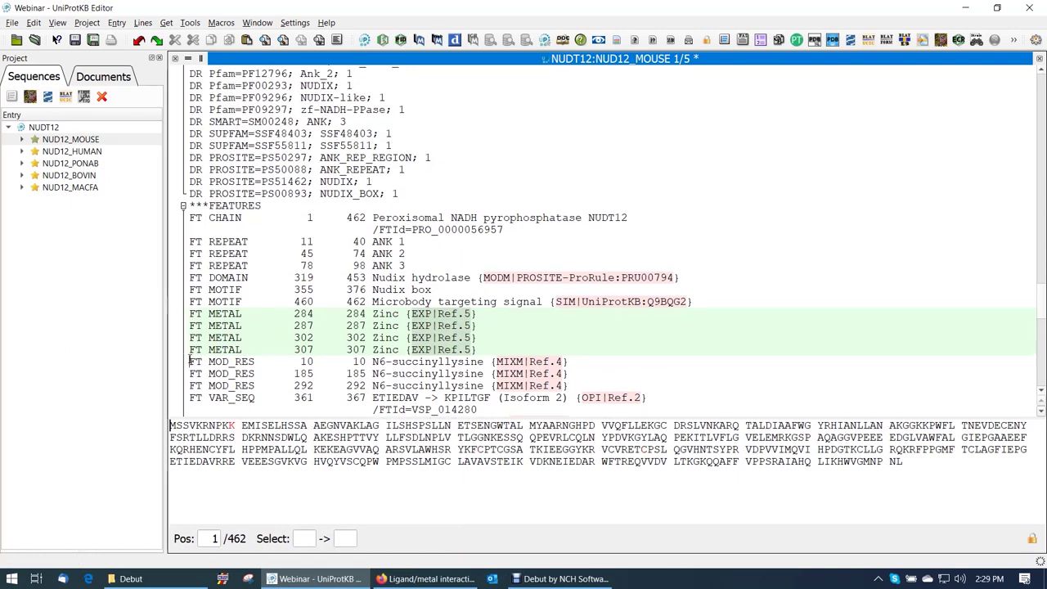
key("ctrl+v")
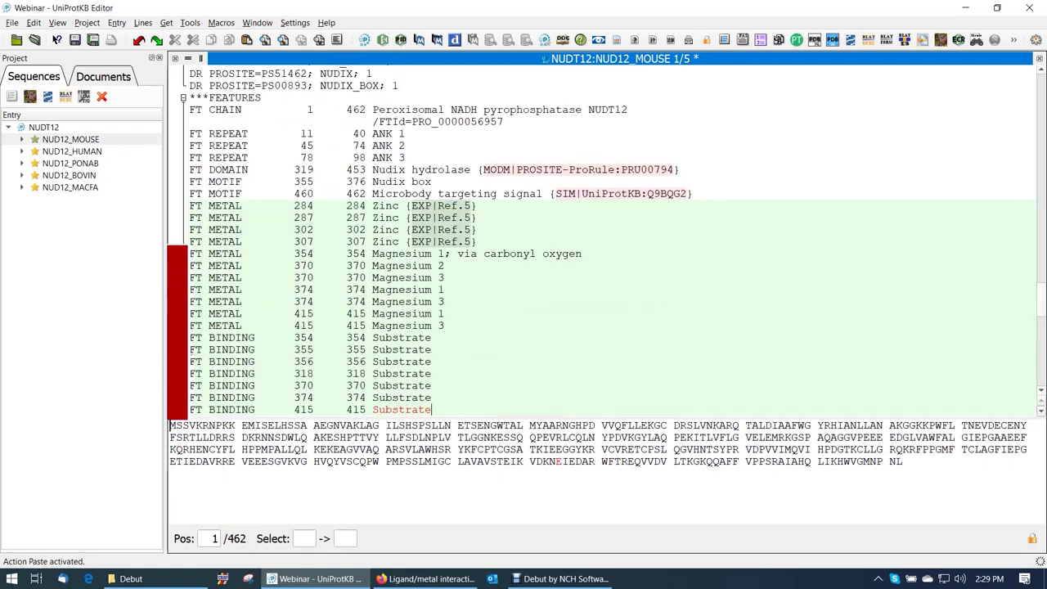
left_click(577, 254)
key("ctrl+v")
key("Down")
key("ctrl+v")
key("Down")
type("{EXP|Ref.5}")
key("Down")
type("{EXP|Ref.5}")
key("Down")
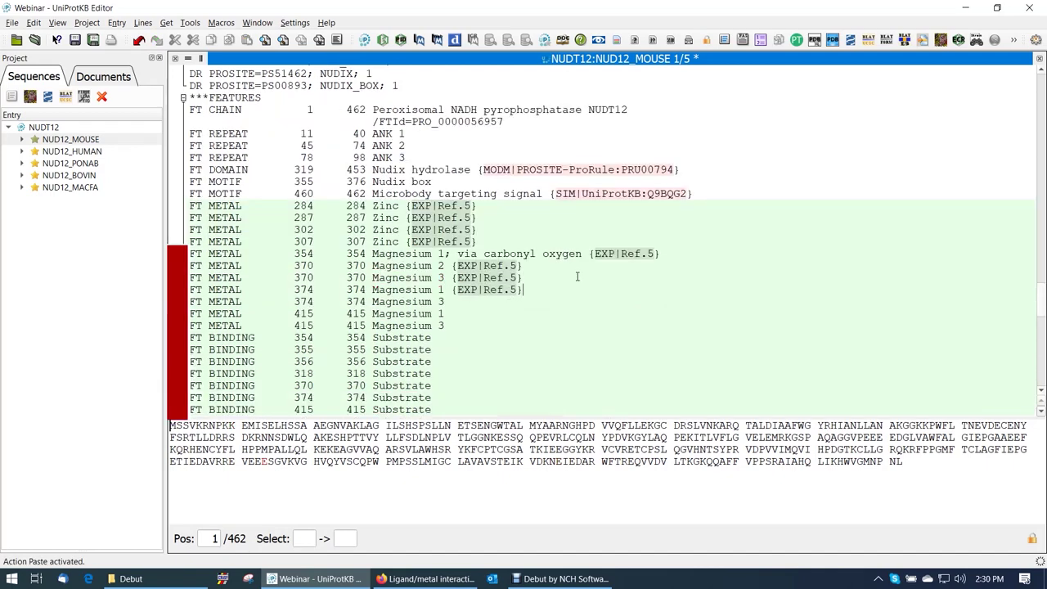
type("{EXP|Ref.5}")
key("Down")
type("{EXP|Ref.5}")
key("Down")
type("{EXP|Ref.5}")
key("Down")
type("{EXP|Ref.5}")
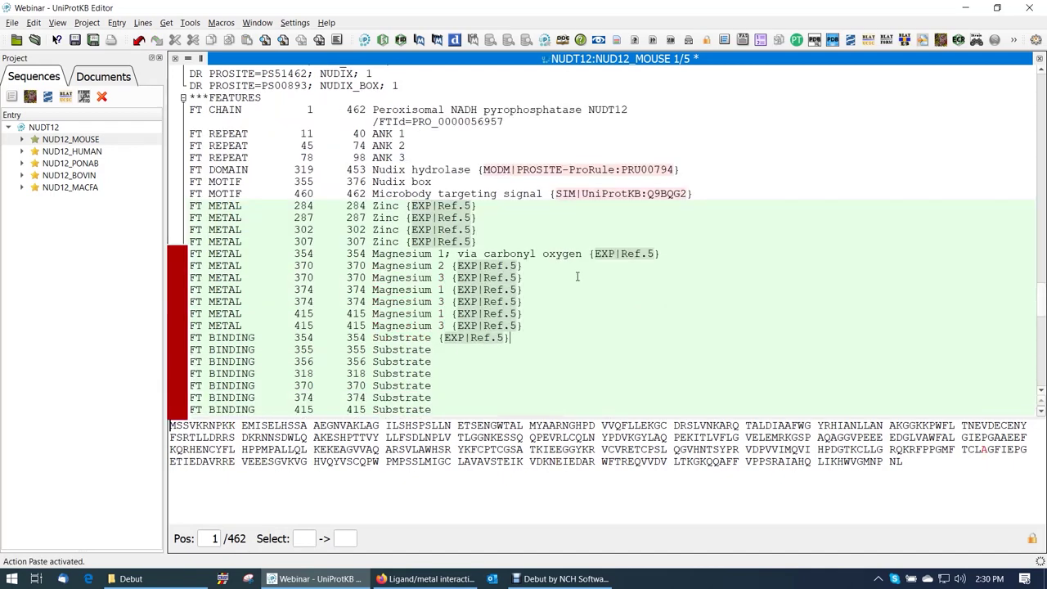
key("Down")
type("{EXP|Ref.5}")
key("Down")
type("{EXP|Ref.5}")
key("Down")
type("{EXP|Ref.5}")
key("Down")
key("ctrl+v")
key("Down")
key("ctrl+v")
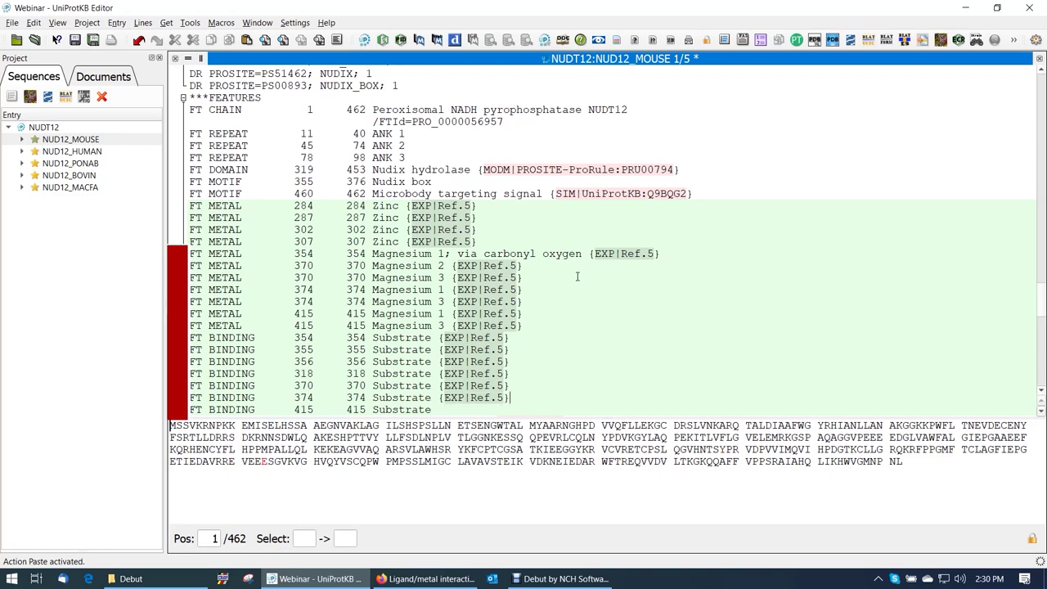
key("Down")
type("{EXP|Ref.5}")
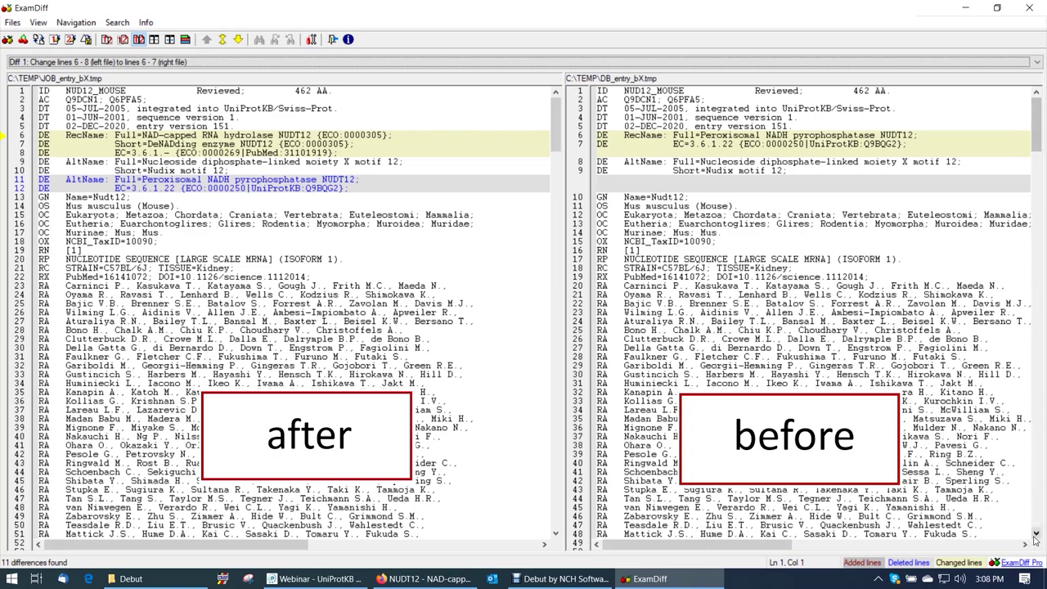
- Scroll through the ExamDiff differences down to the newly added METAL features
scroll(1035, 536, "down", 6)
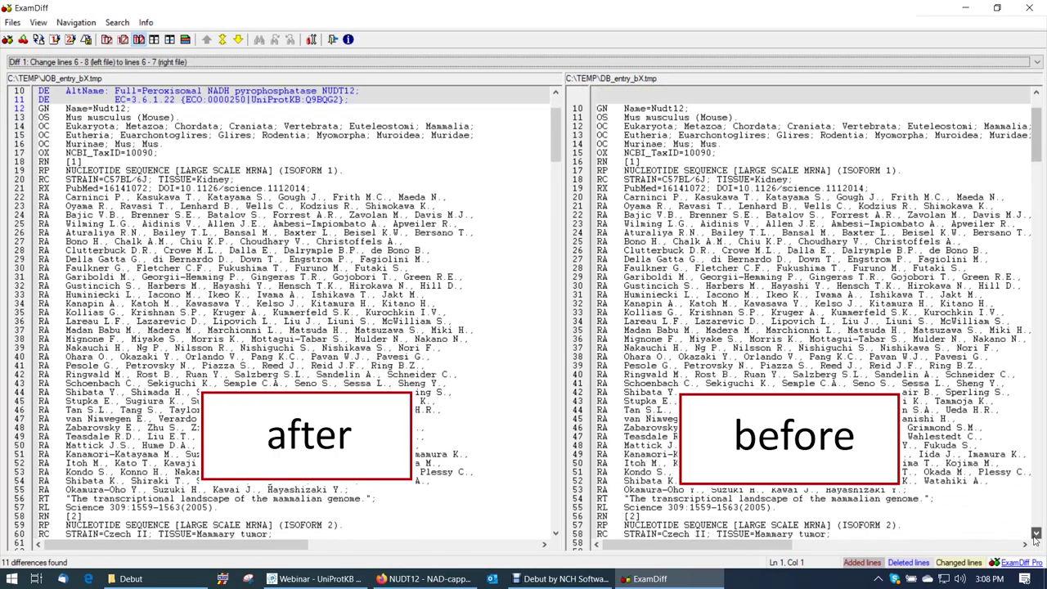
scroll(1035, 536, "down", 10)
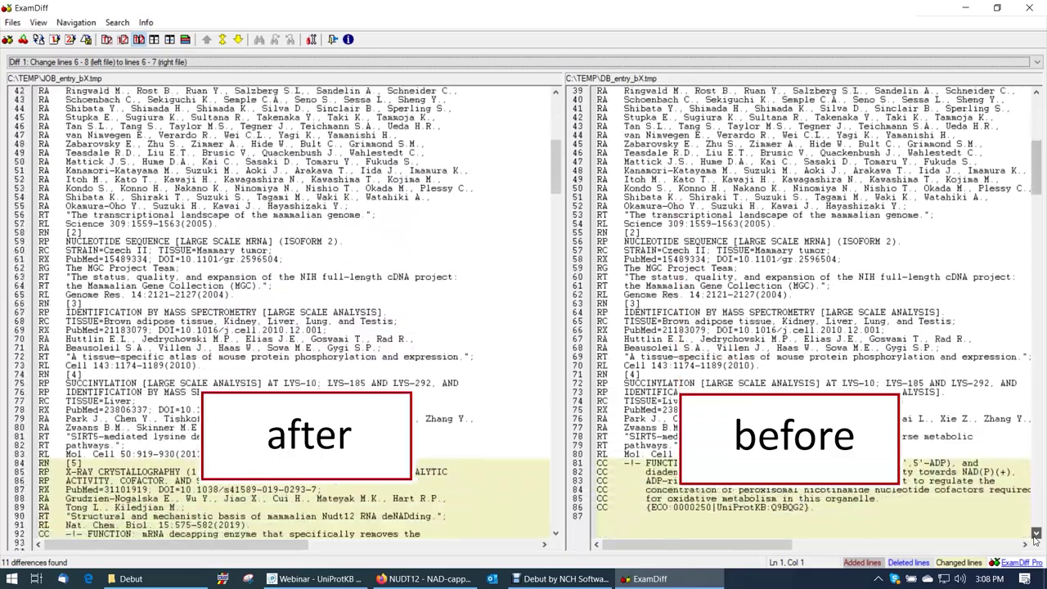
scroll(1035, 536, "down", 11)
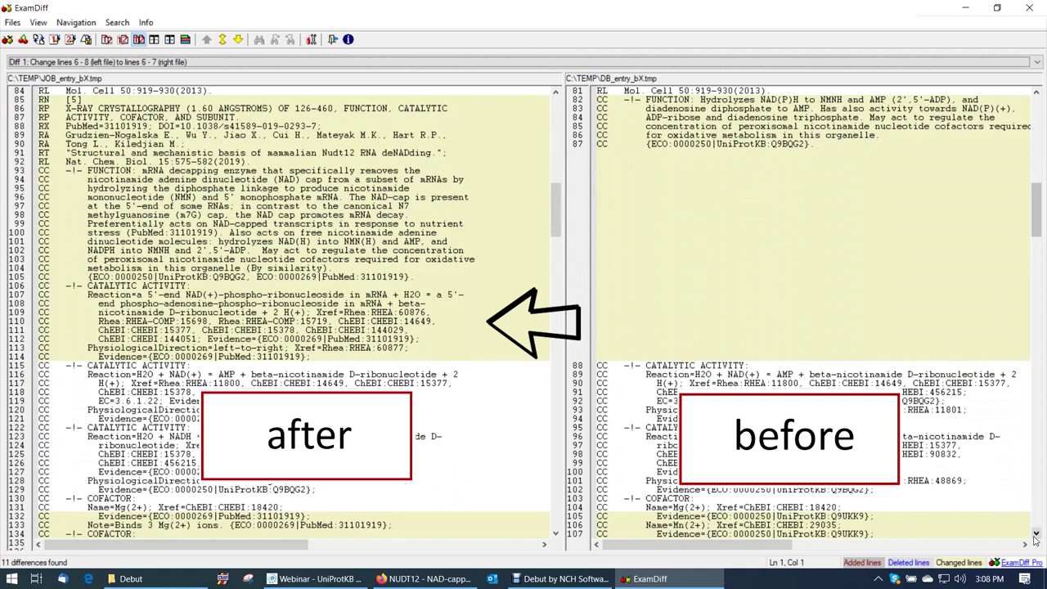
left_click(1036, 534)
left_click_drag(1036, 534, 1035, 537)
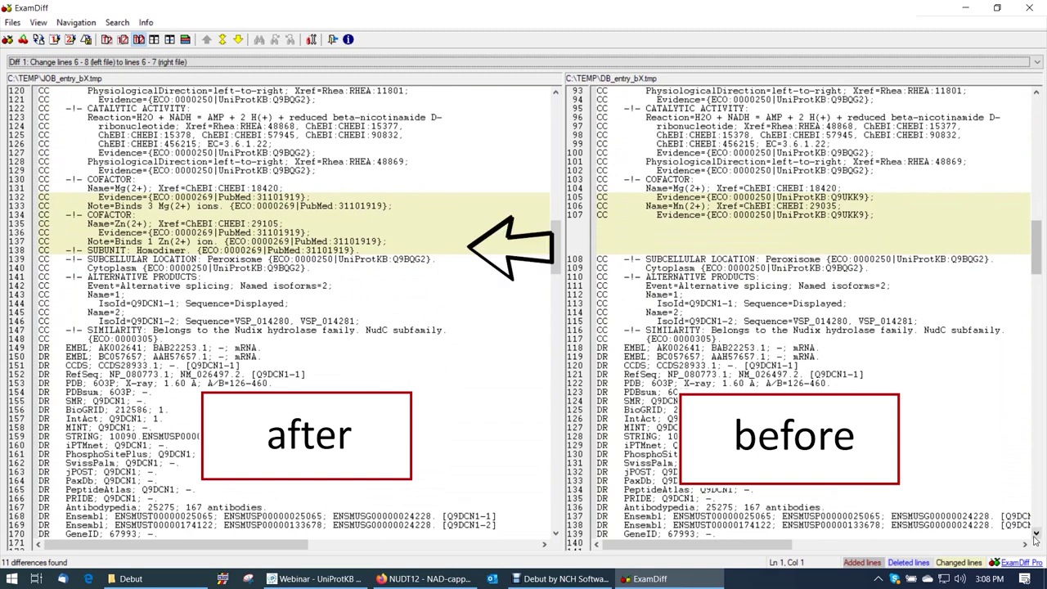
left_click_drag(1036, 538, 1036, 540)
left_click(1036, 535)
left_click(1036, 535)
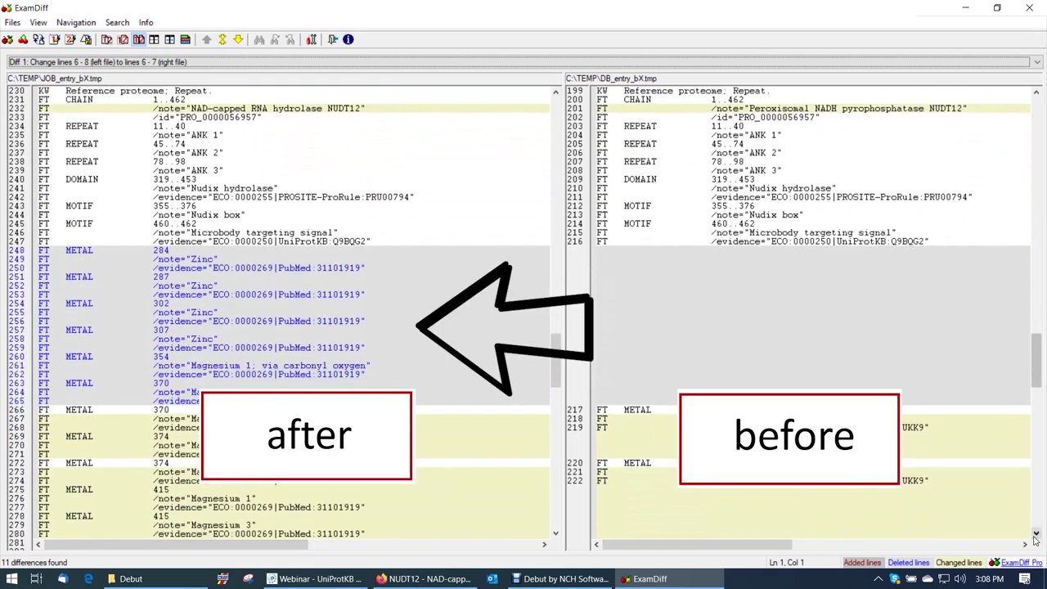
left_click(1036, 534)
left_click(1036, 534)
left_click_drag(1036, 534, 1035, 535)
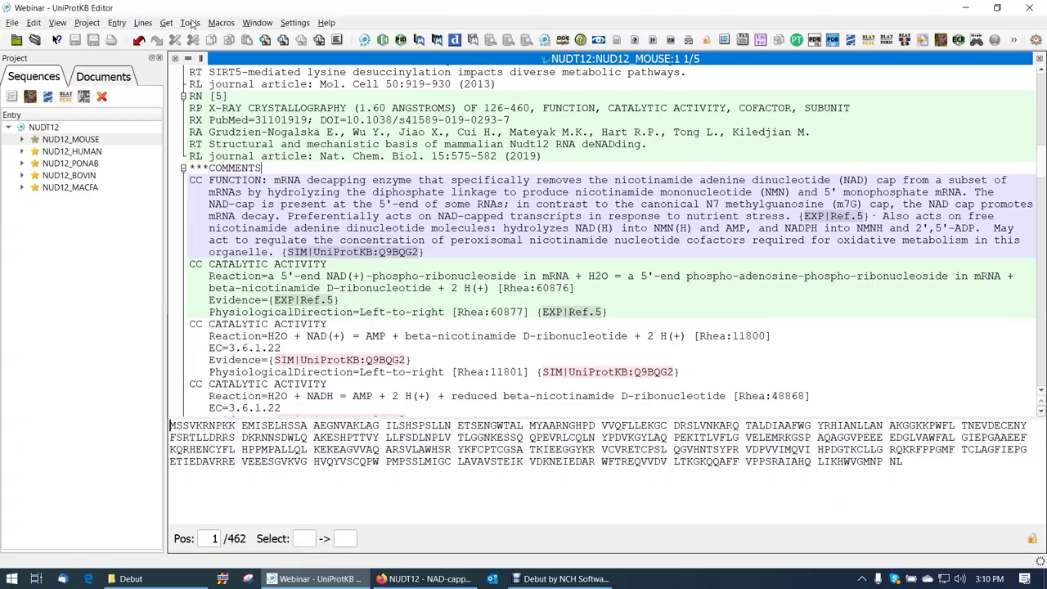
- Propagate the mouse FUNCTION comment to all four TrEMBL ortholog entries
left_click(189, 23)
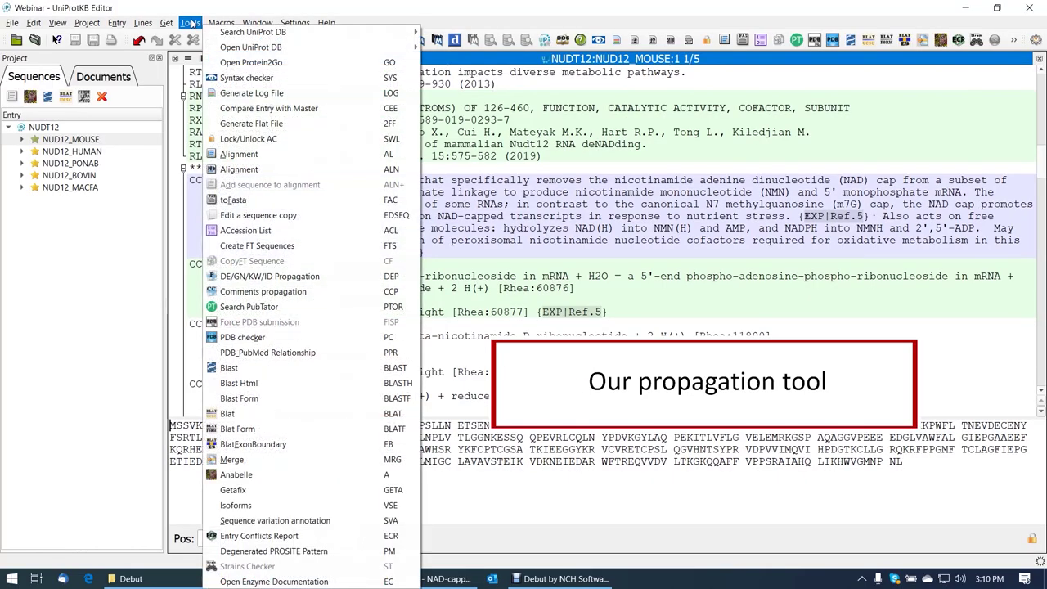
left_click(239, 295)
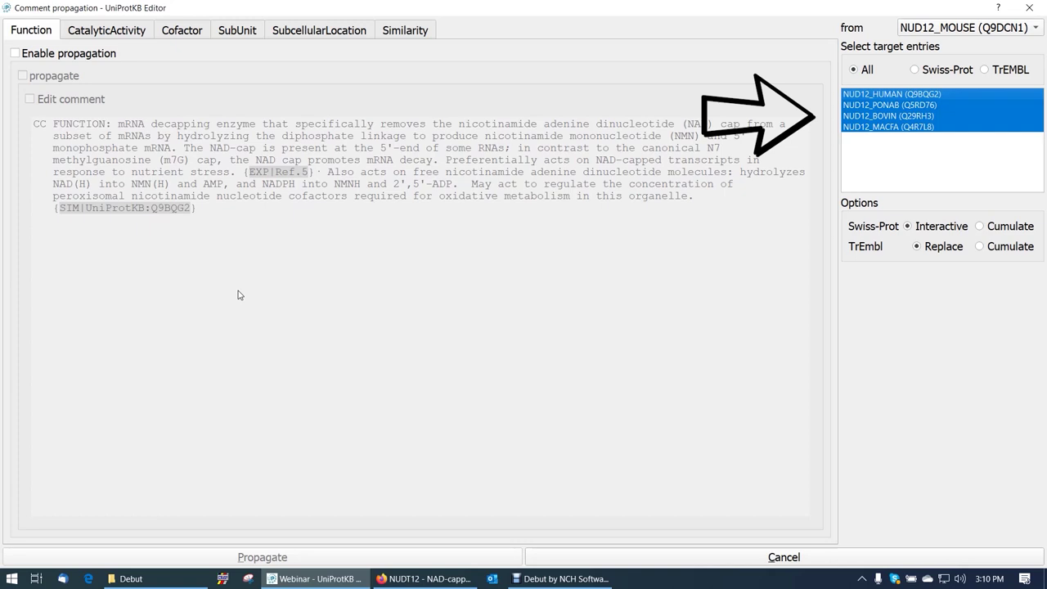
left_click(984, 70)
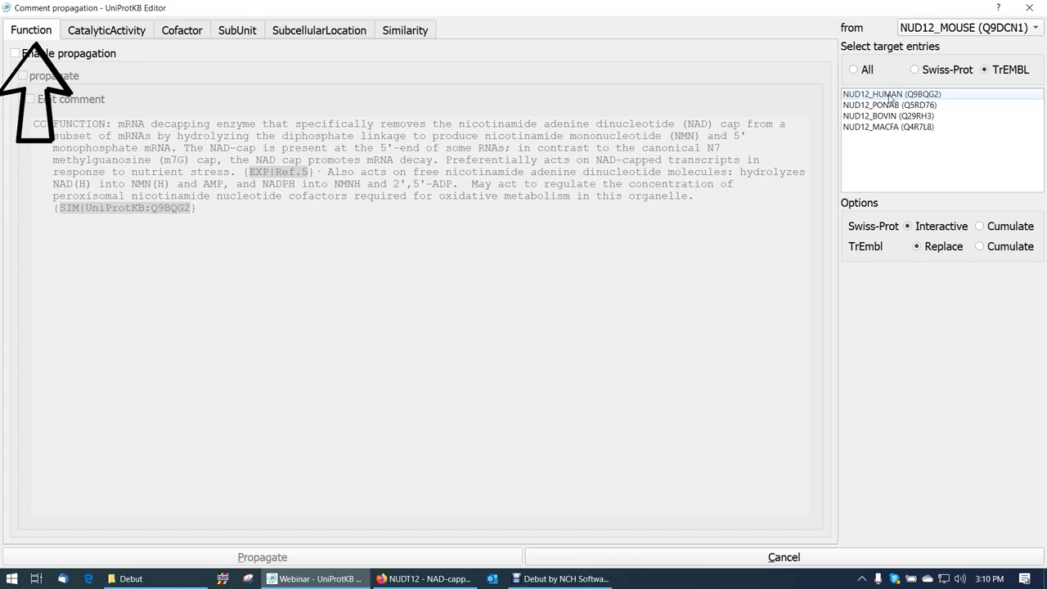
left_click_drag(891, 97, 881, 129)
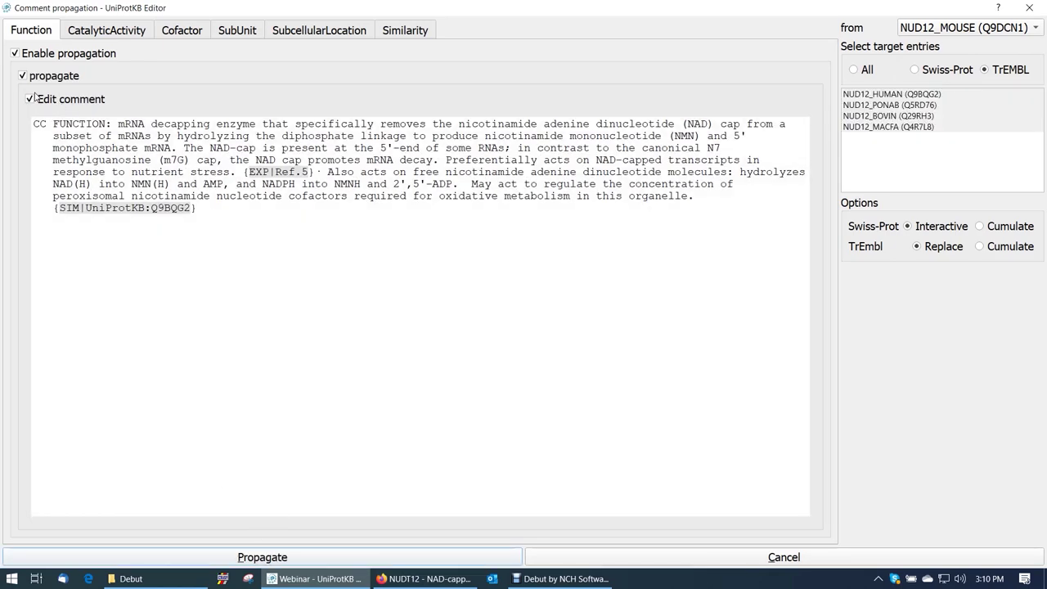
left_click(252, 559)
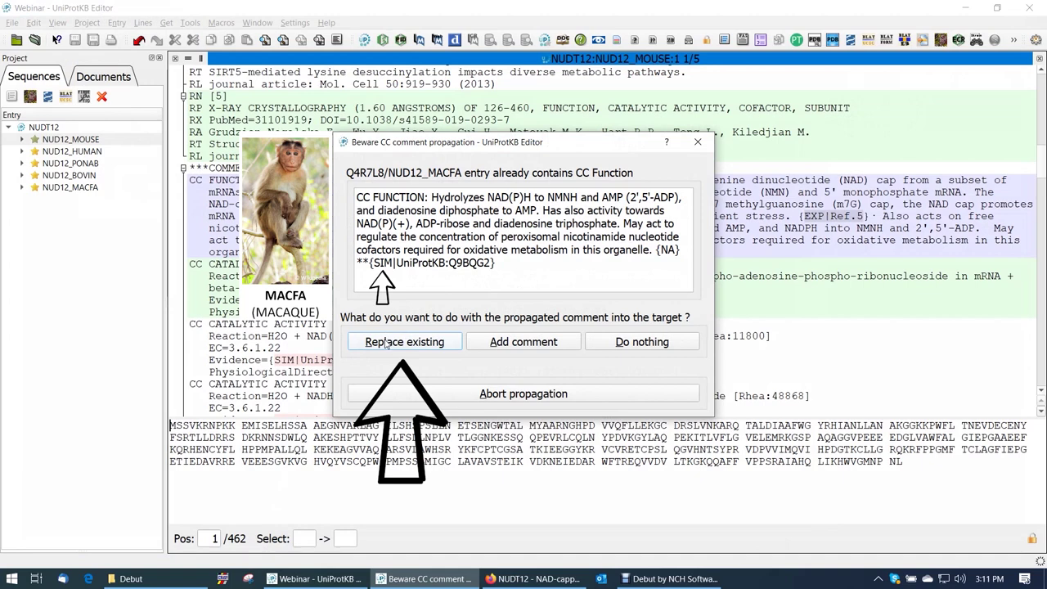
- Replace the existing FUNCTION comments in the macaque, bovine and orangutan entries
left_click(386, 344)
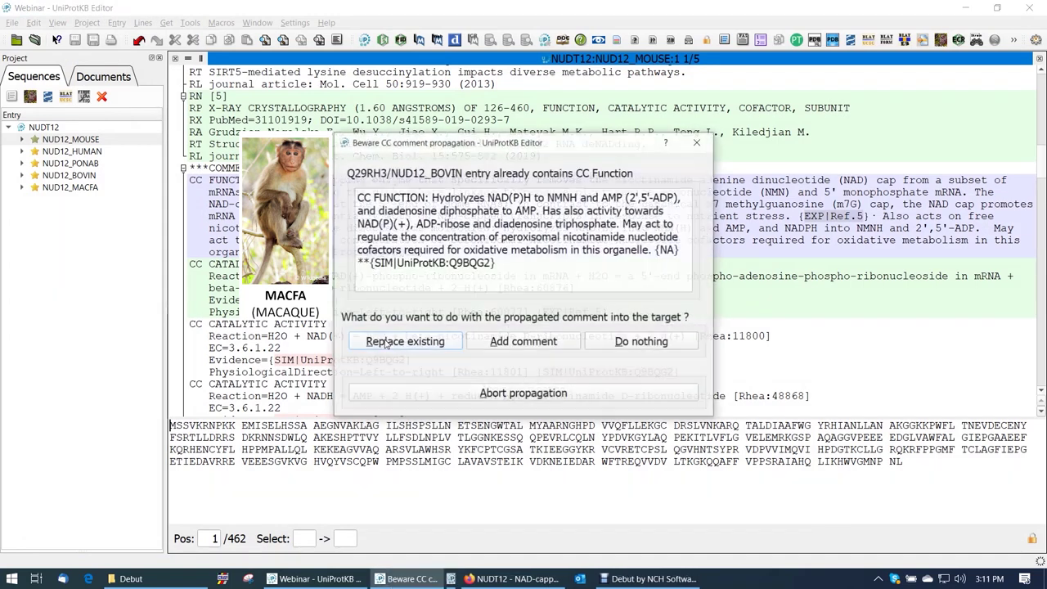
left_click(386, 344)
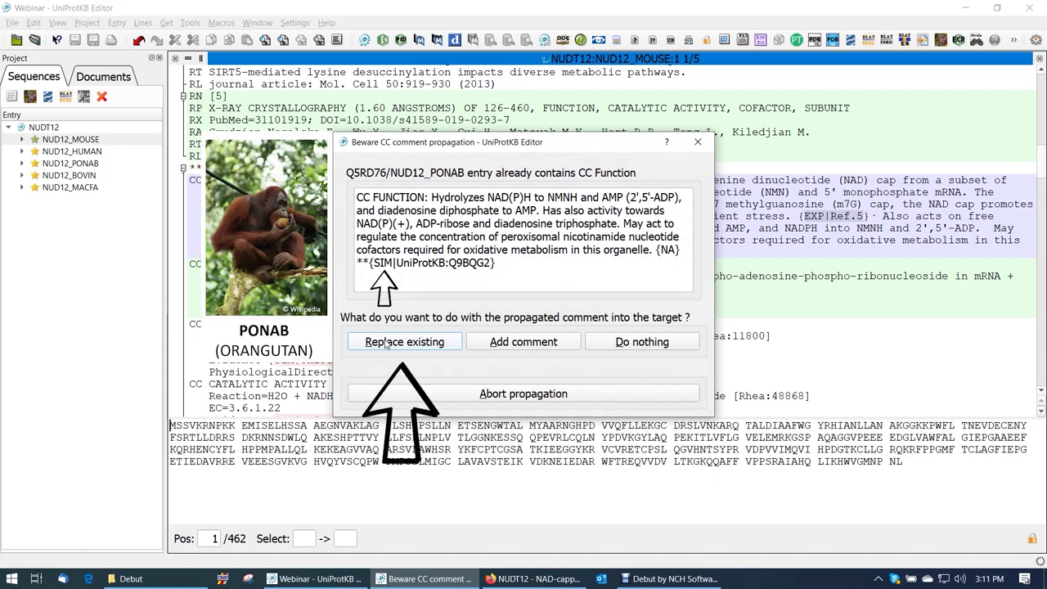
left_click(386, 343)
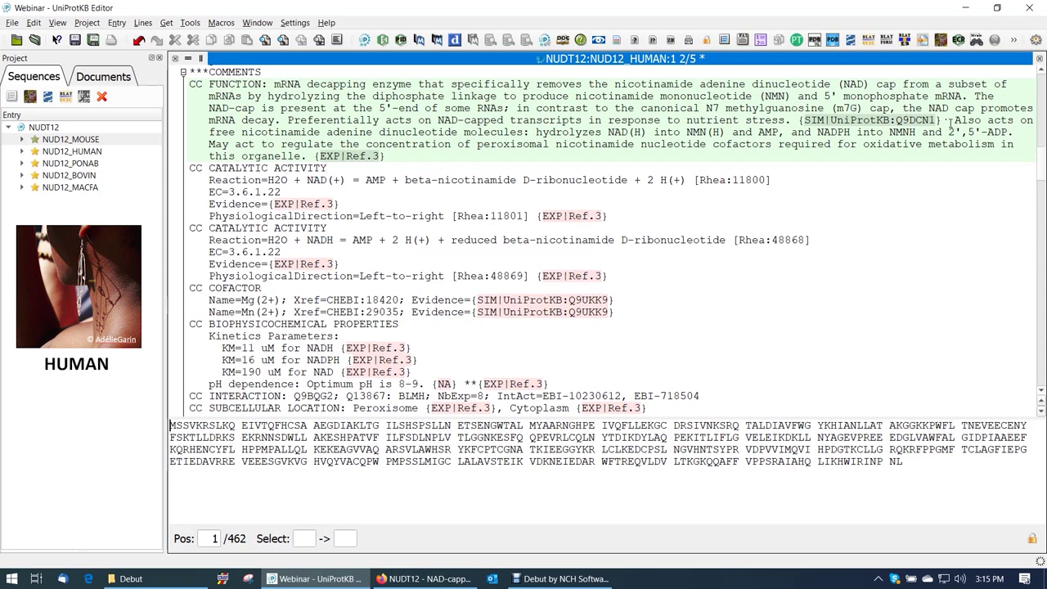
left_click_drag(949, 121, 274, 84)
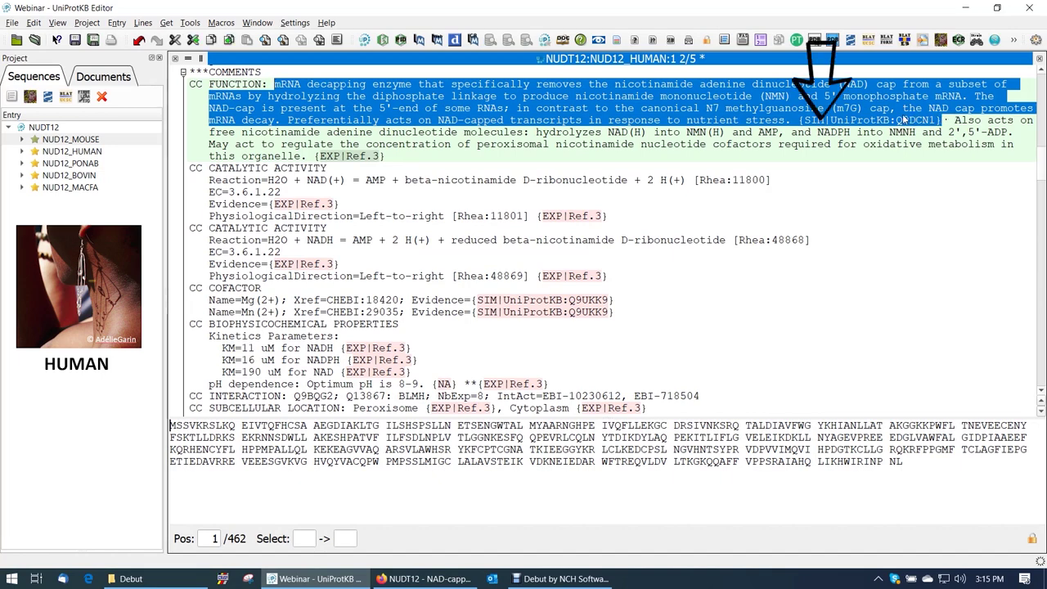
left_click_drag(951, 119, 407, 153)
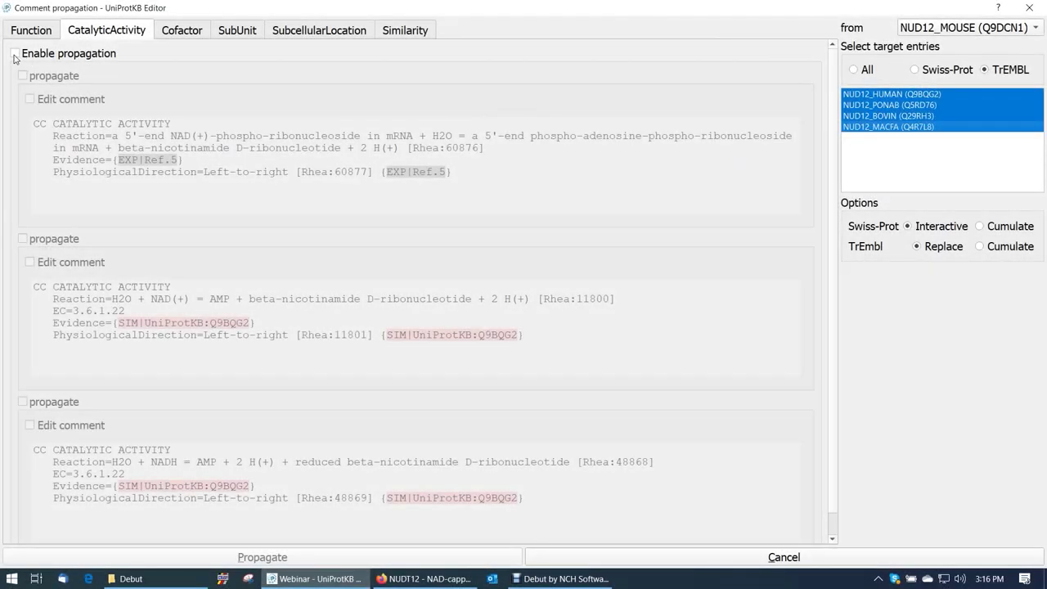
- Enable propagation of the catalytic activity, subunit and cofactor comments to all target entries
left_click(13, 54)
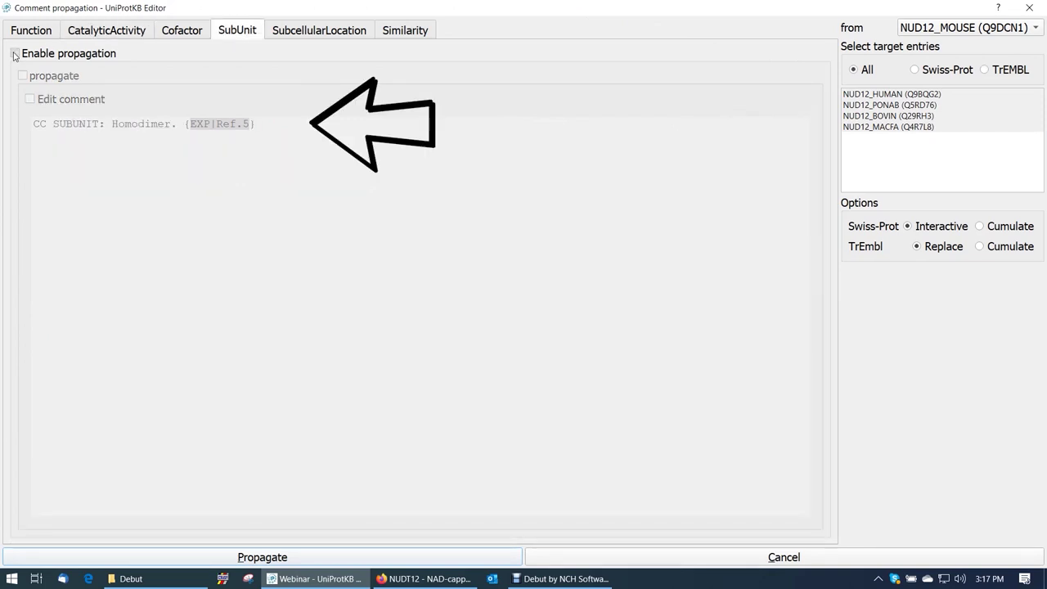
left_click(14, 55)
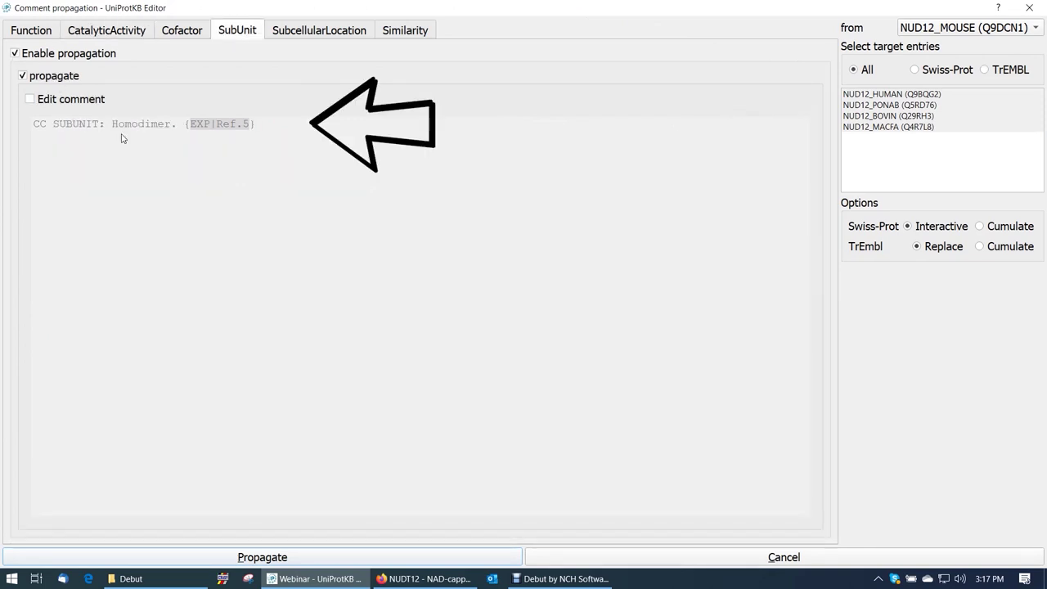
left_click(14, 55)
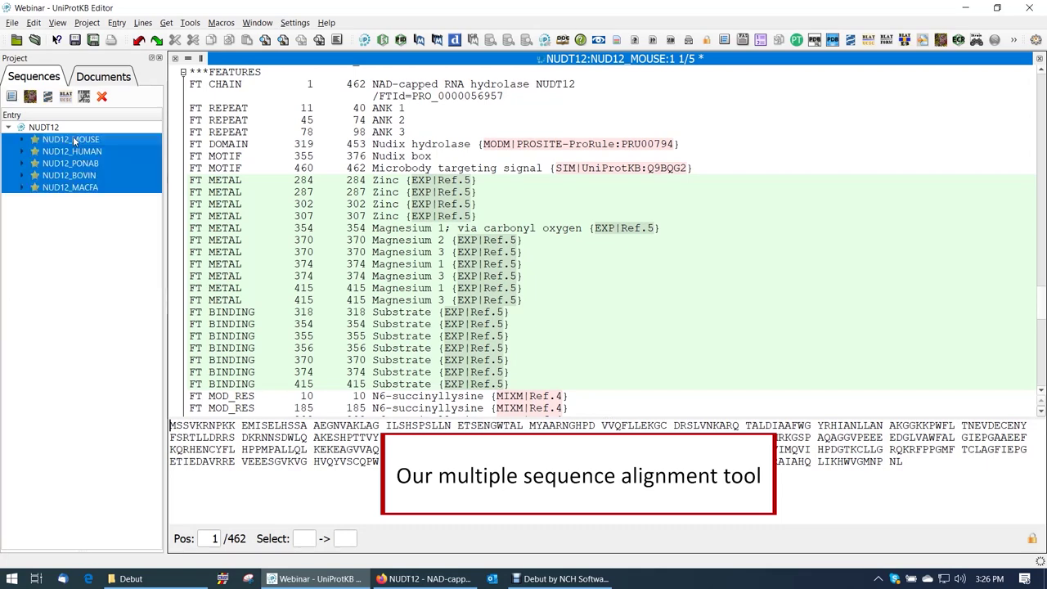
- Align the five selected NUD12 sequences with ClustalO
right_click(79, 138)
left_click(98, 144)
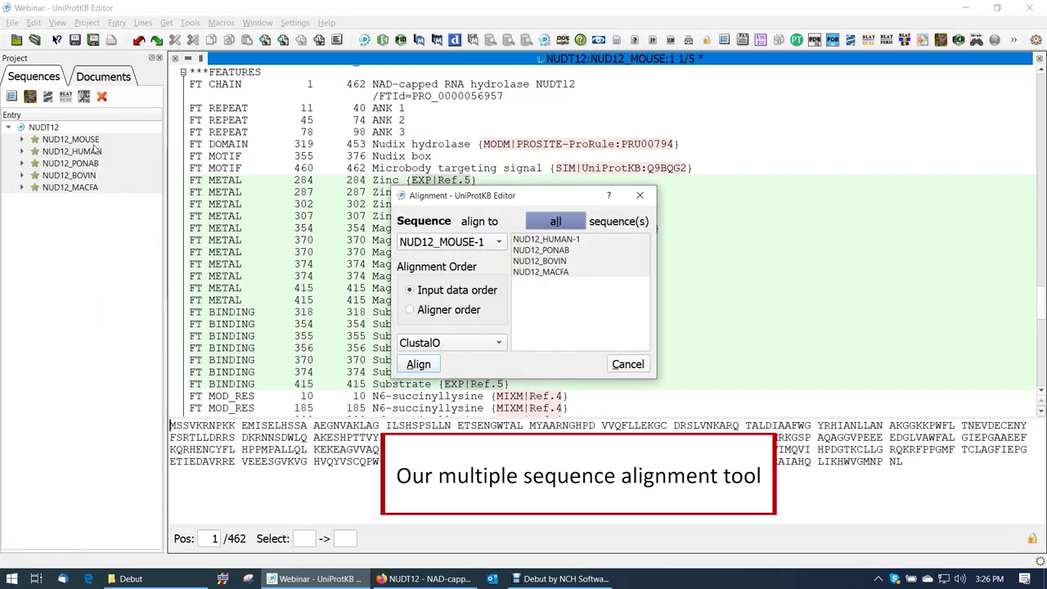
key("Return")
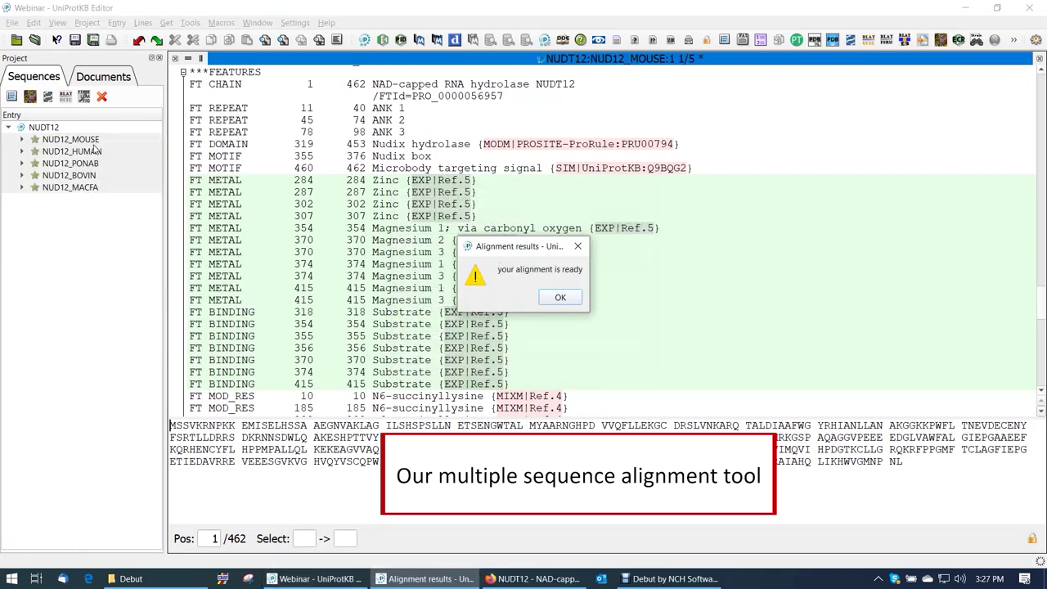
key("Return")
- Mark the zinc METAL sites at 284, 287, 302 and 307 for propagation
scroll(667, 419, "down", 2)
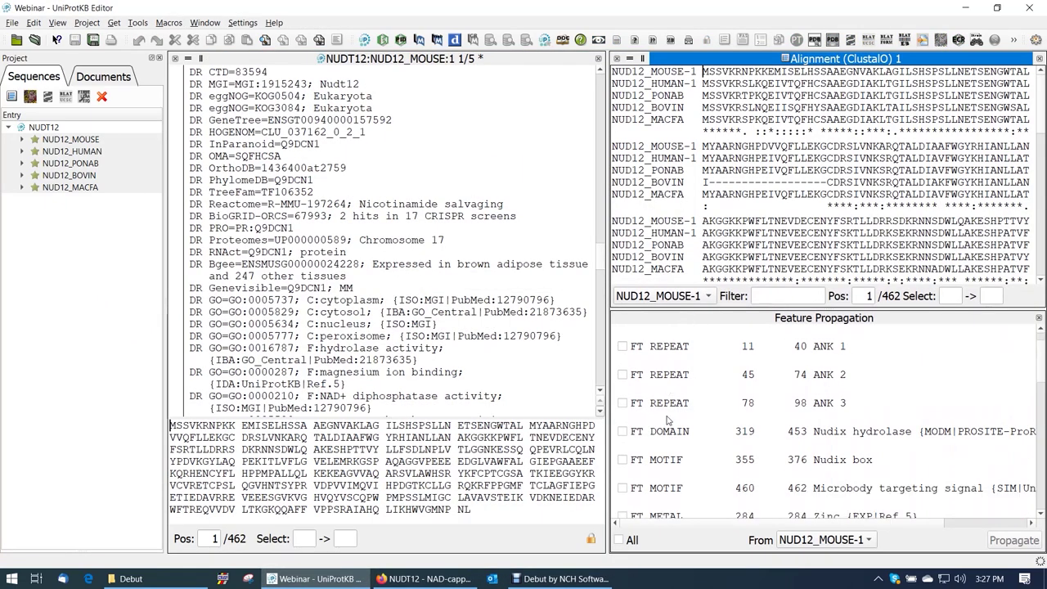
scroll(667, 419, "down", 2)
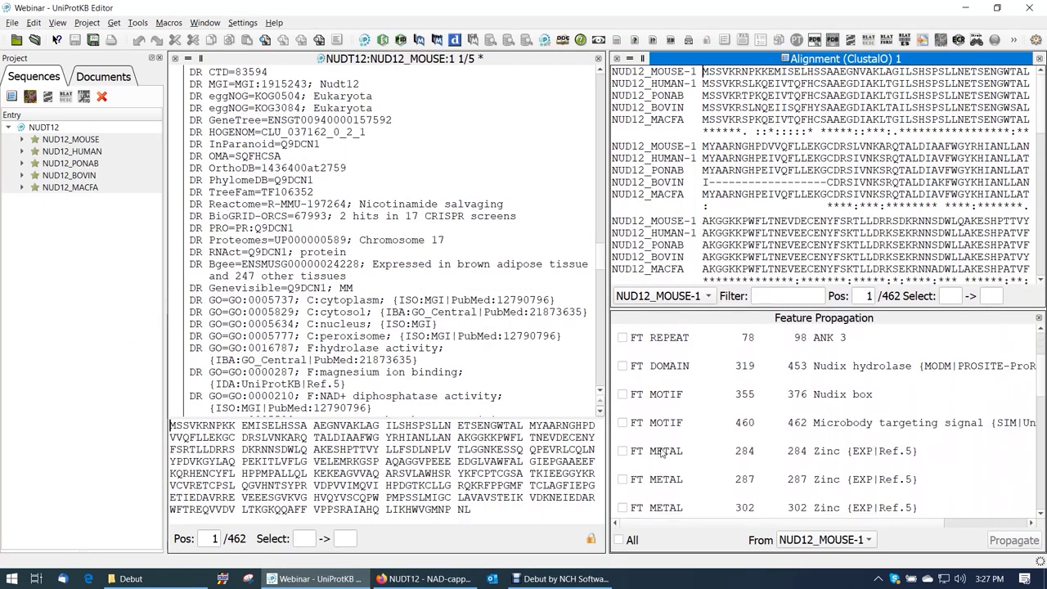
left_click(662, 452)
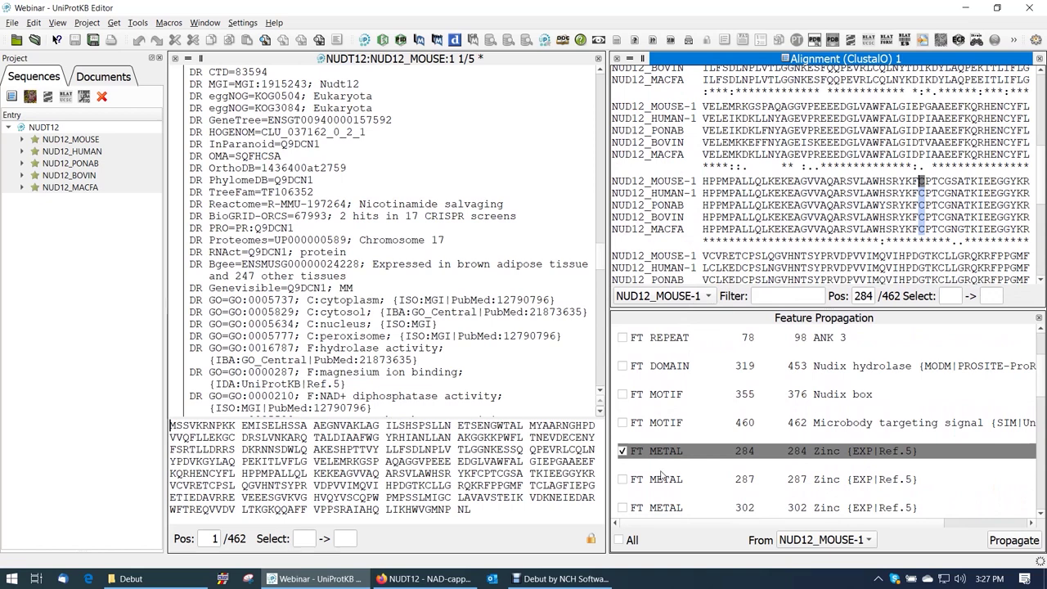
left_click(663, 481)
scroll(666, 481, "down", 1)
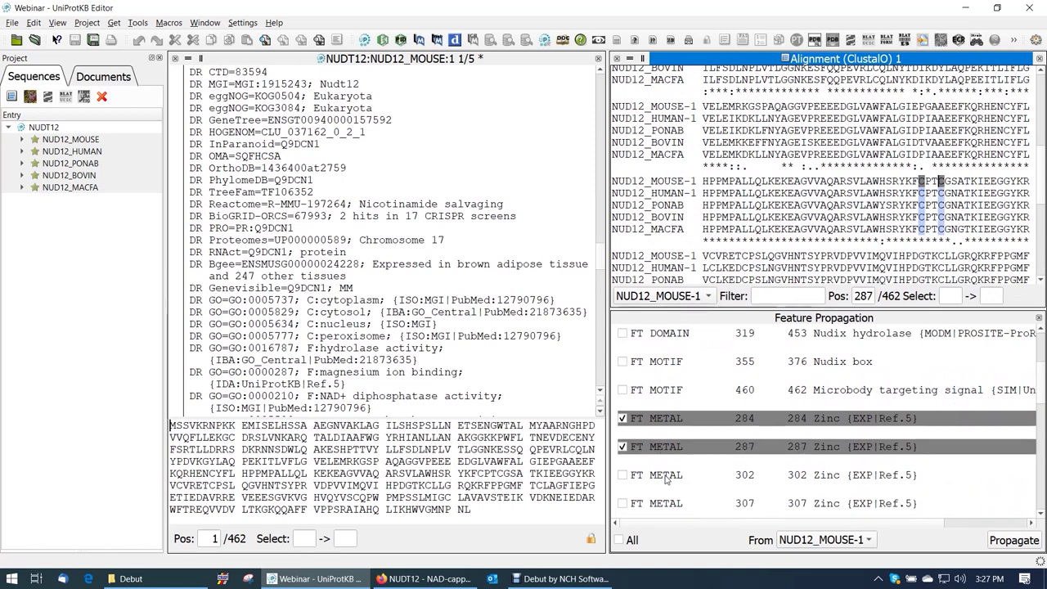
left_click(667, 480)
left_click(667, 506)
- Mark the magnesium METAL sites at 354, 370, 374 and 415 for propagation
scroll(667, 508, "down", 1)
left_click(667, 504)
scroll(667, 499, "down", 1)
left_click(668, 496)
scroll(668, 494, "down", 1)
left_click(668, 493)
scroll(668, 491, "down", 1)
left_click(667, 489)
scroll(667, 489, "down", 1)
left_click(669, 487)
scroll(669, 488, "down", 1)
left_click(669, 487)
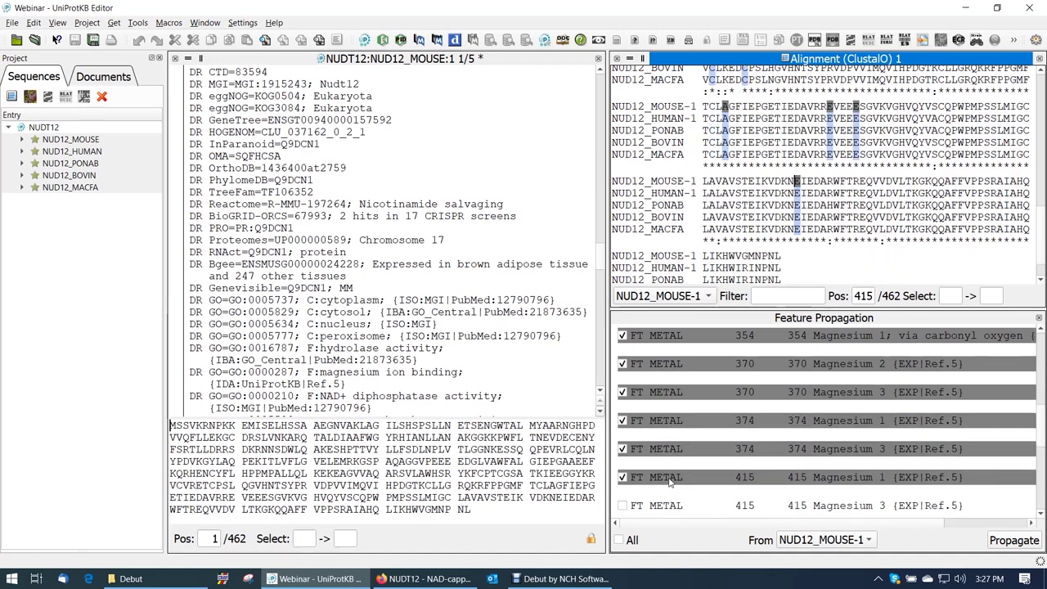
left_click(670, 495)
- Mark substrate BINDING sites 318, 354, 355, 356, 370, 374, 415 and propagate all marked features
scroll(669, 482, "down", 2)
left_click(668, 471)
left_click(669, 495)
scroll(670, 494, "down", 1)
left_click(670, 495)
scroll(670, 494, "down", 1)
left_click(670, 494)
scroll(670, 494, "down", 1)
left_click(669, 489)
left_click(667, 509)
scroll(668, 508, "down", 1)
left_click(668, 502)
scroll(668, 502, "down", 1)
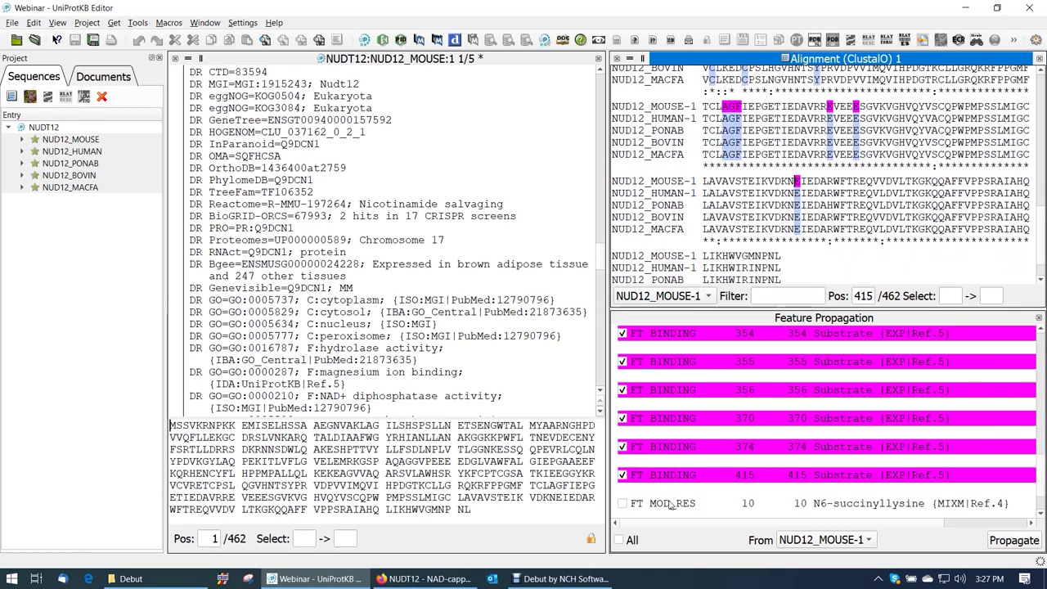
left_click(1008, 542)
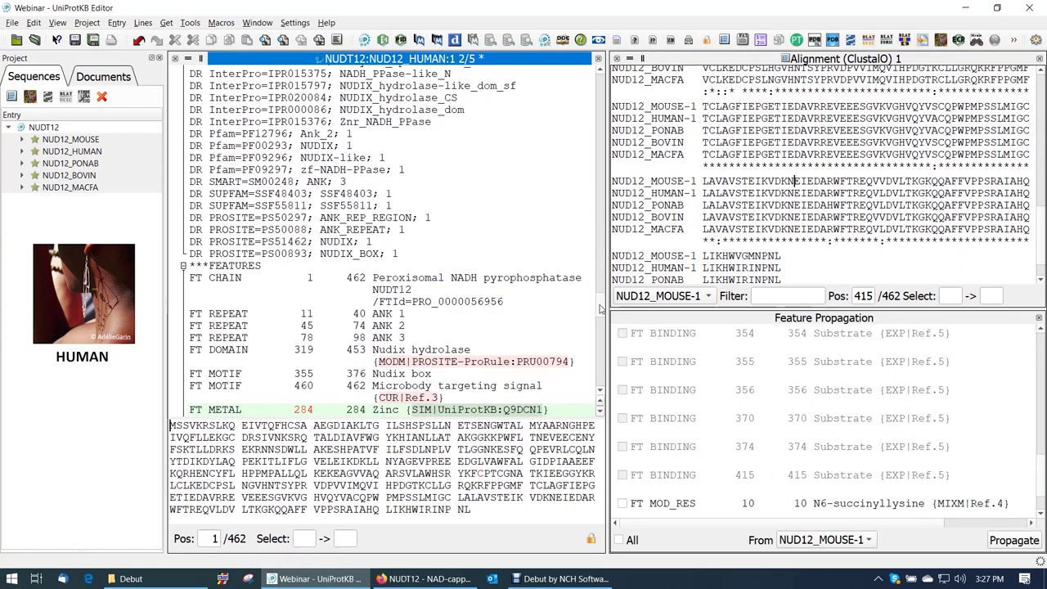
- Review NUD12_HUMAN's CC comments and FT features carrying Q9DCN1 similarity evidence
left_click_drag(601, 310, 603, 327)
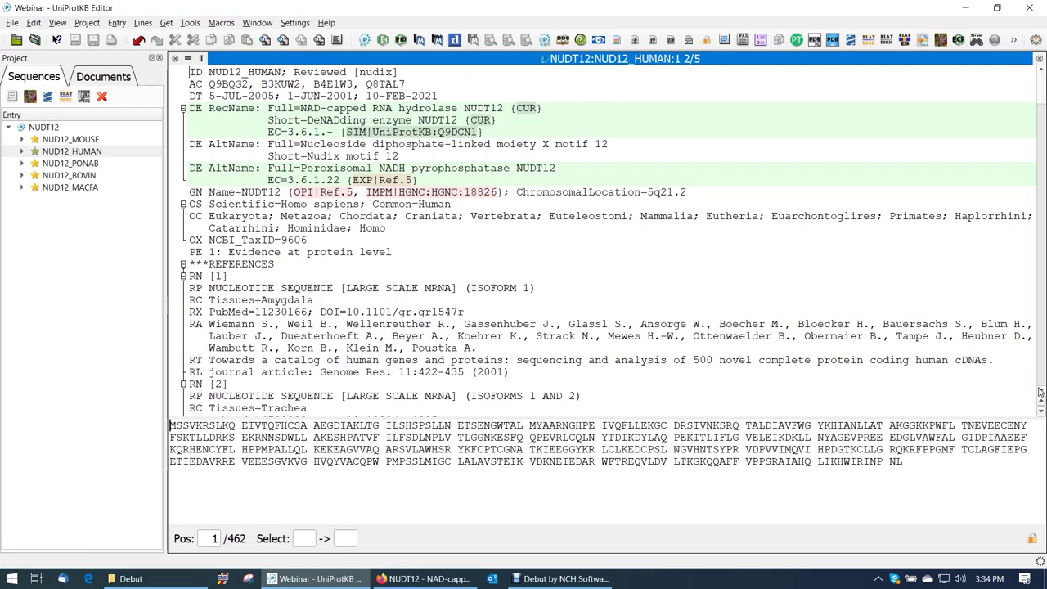
left_click_drag(1040, 393, 1040, 393)
left_click(1040, 393)
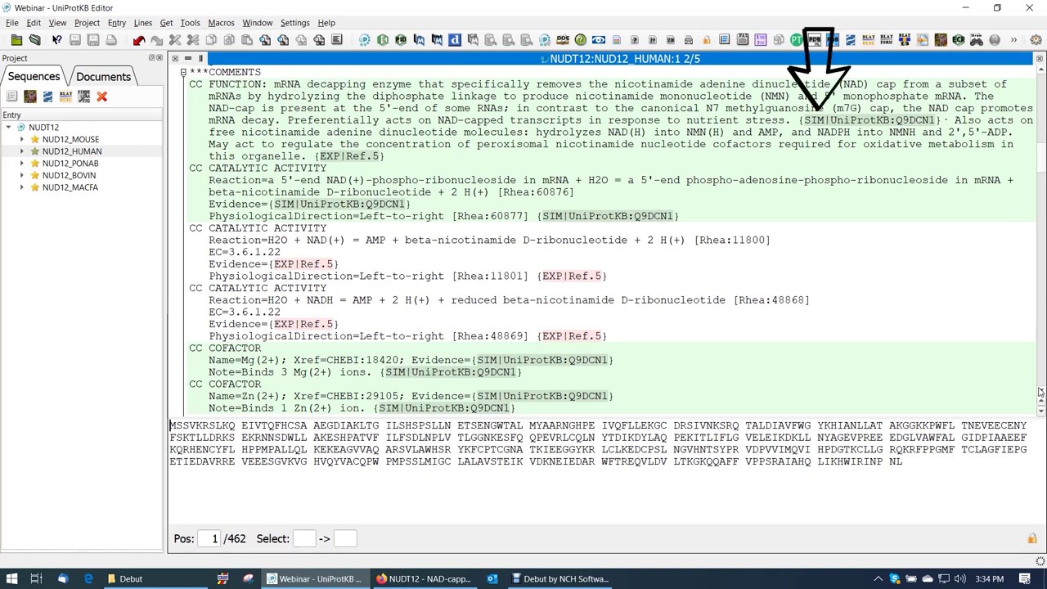
scroll(1040, 393, "down", 10)
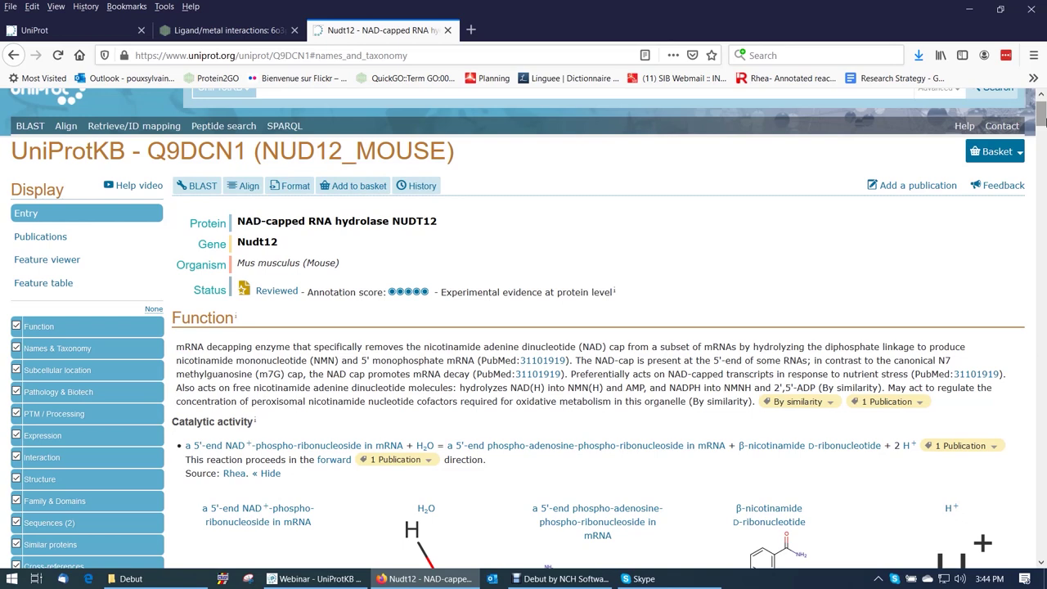
- Scroll the Q9DCN1 page from Function through catalytic activity to the cofactor and Sites table
scroll(1041, 121, "down", 3)
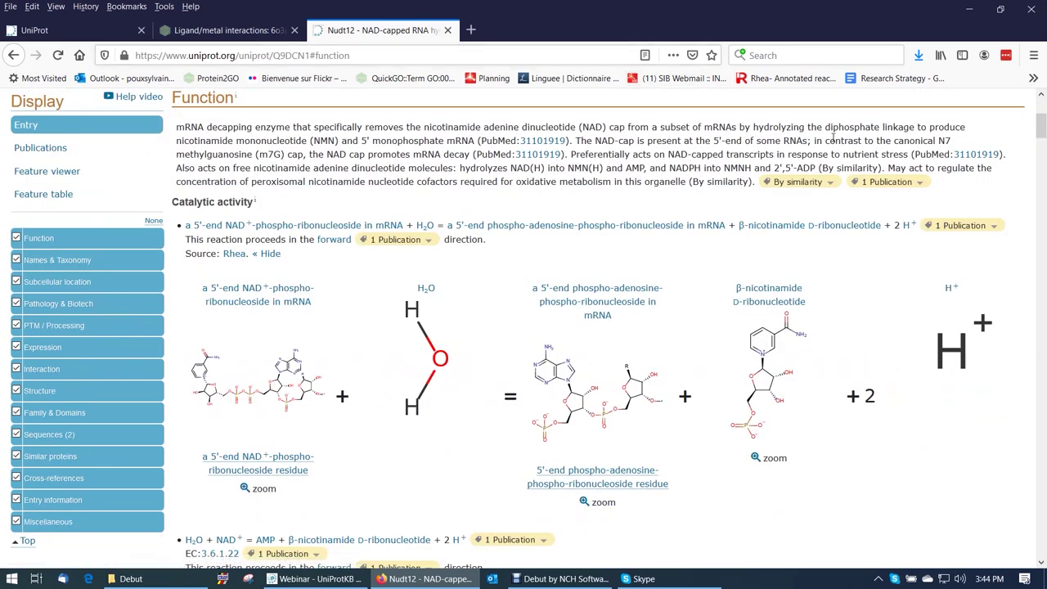
mouse_move(961, 191)
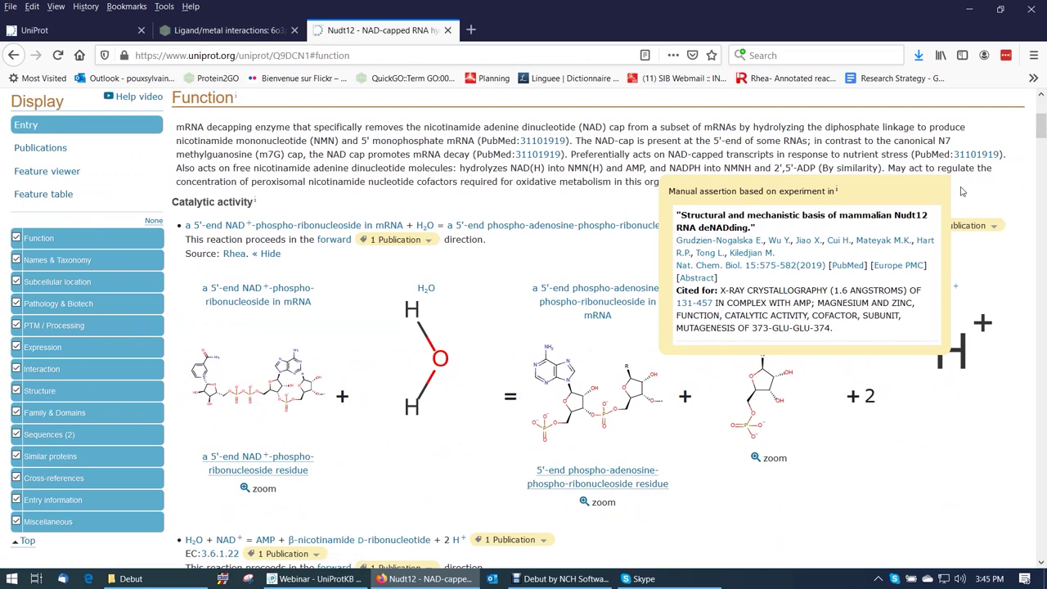
left_click(1041, 565)
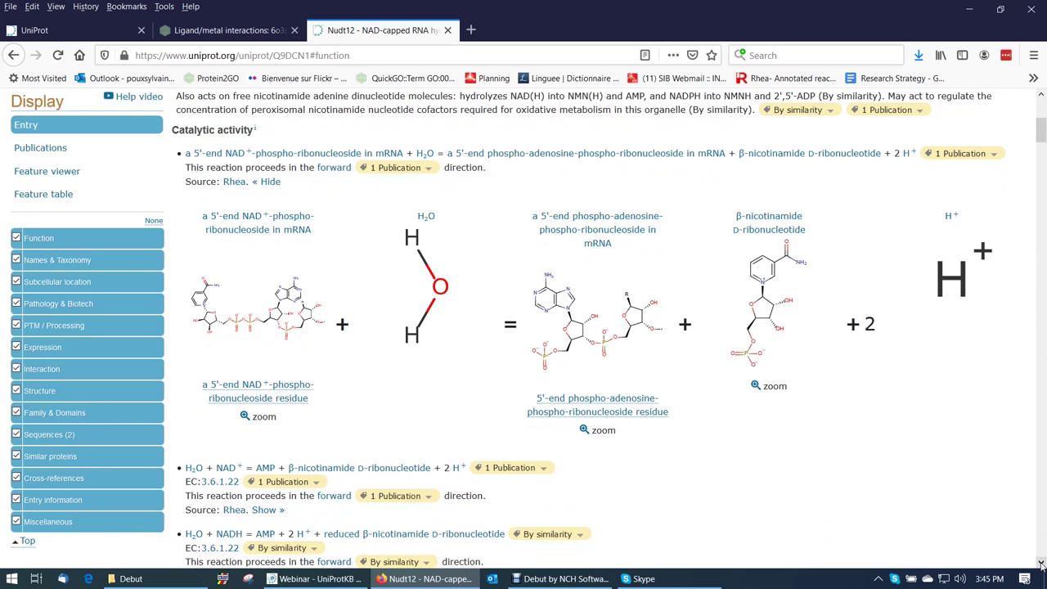
left_click(1041, 565)
- Continue through the GO molecular function and biological process terms down to Keywords
left_click(1041, 564)
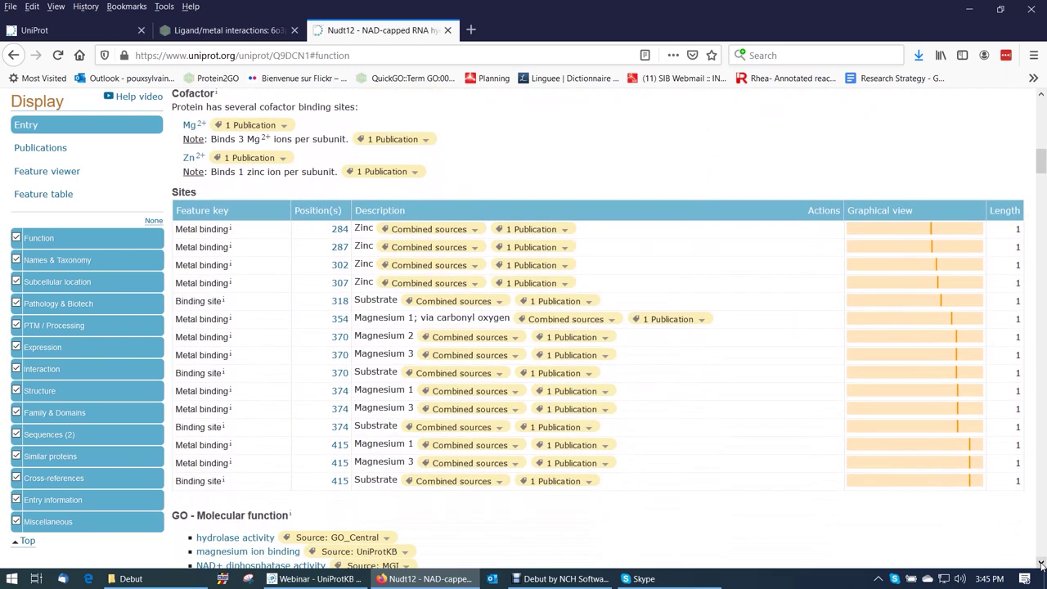
left_click(1041, 565)
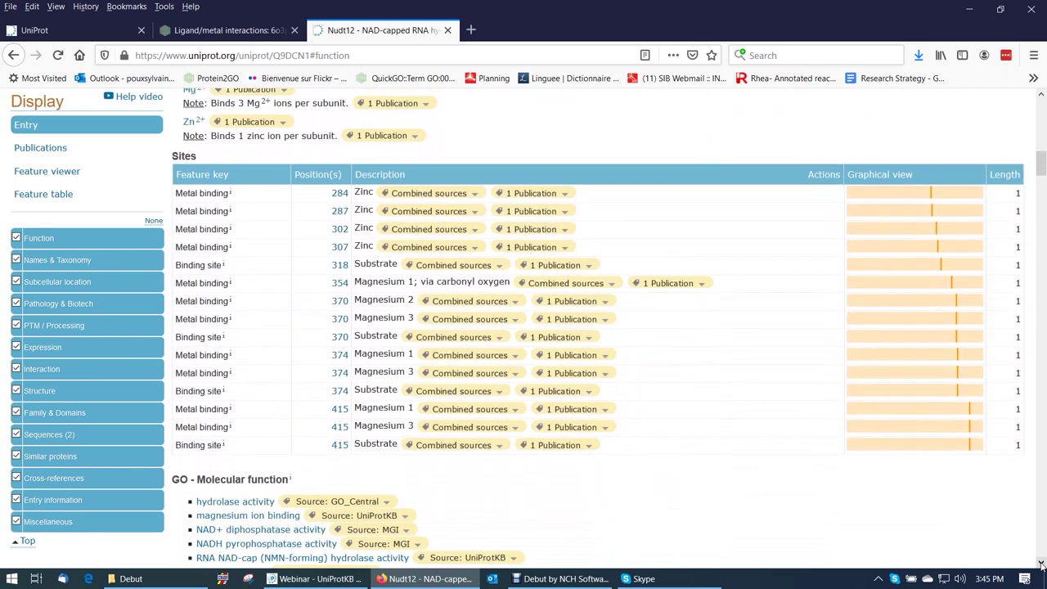
left_click(1040, 565)
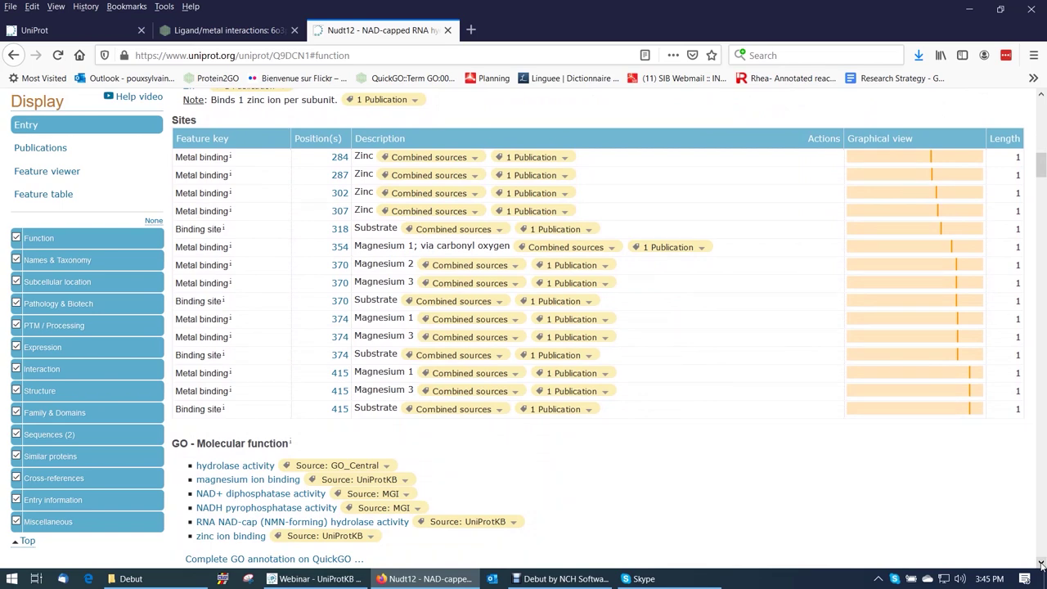
left_click(1040, 564)
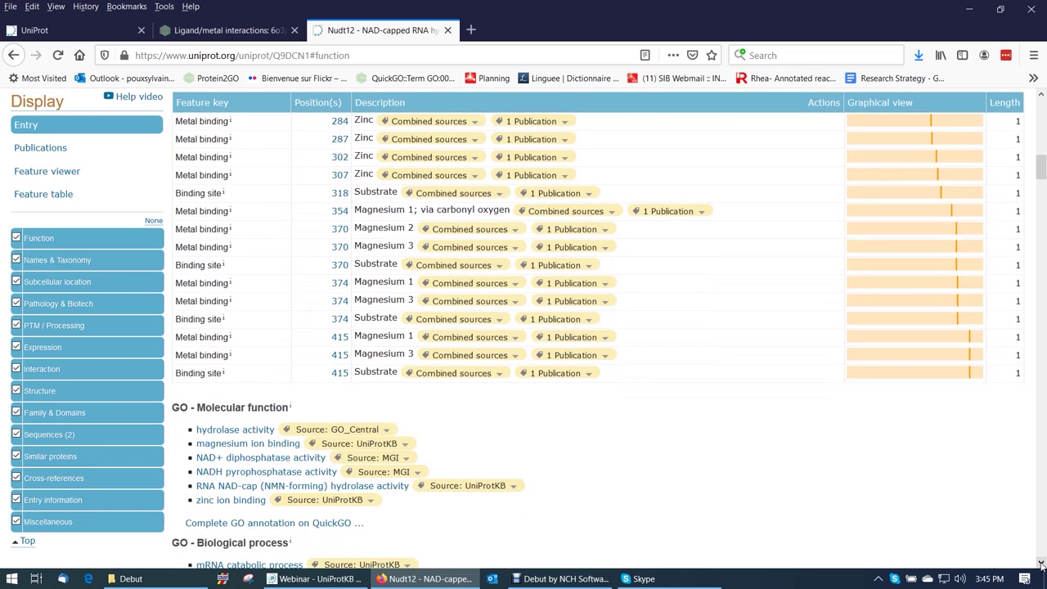
left_click(1041, 564)
left_click(1041, 564)
left_click(1041, 564)
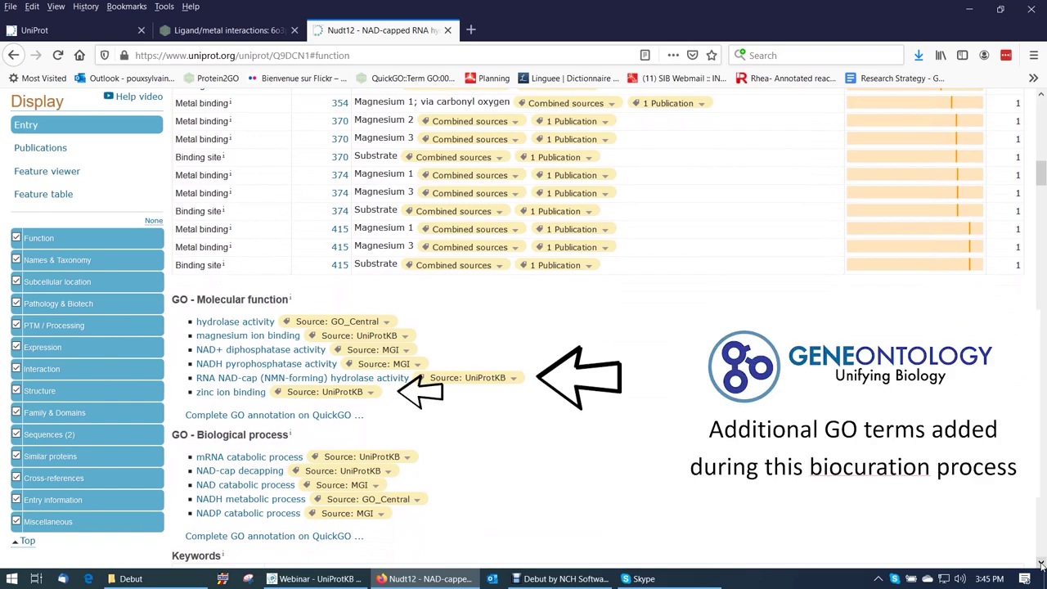